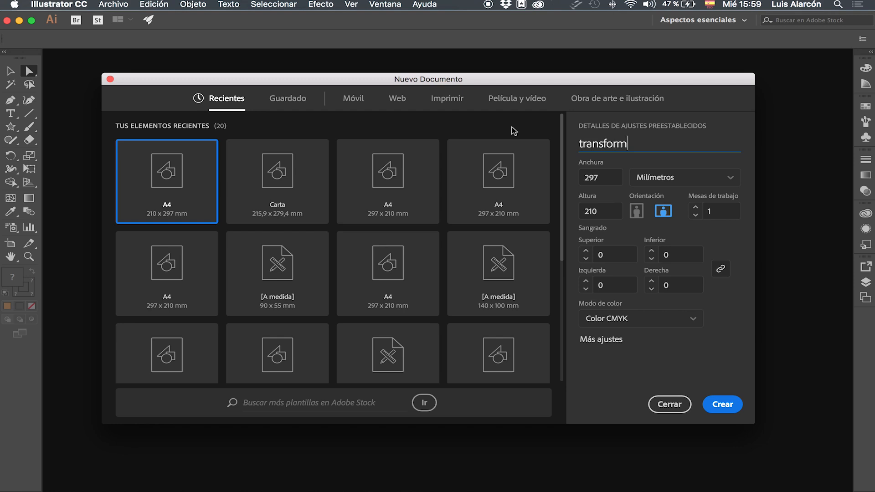
Step: Create the 297 × 210 mm CMYK document "transformar" and draw a green-filled square about 40 mm wide
key(Return)
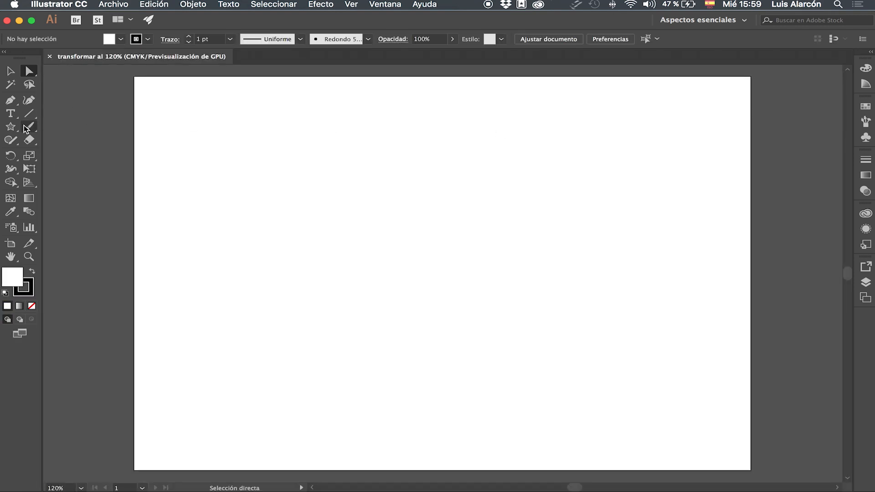
click(11, 126)
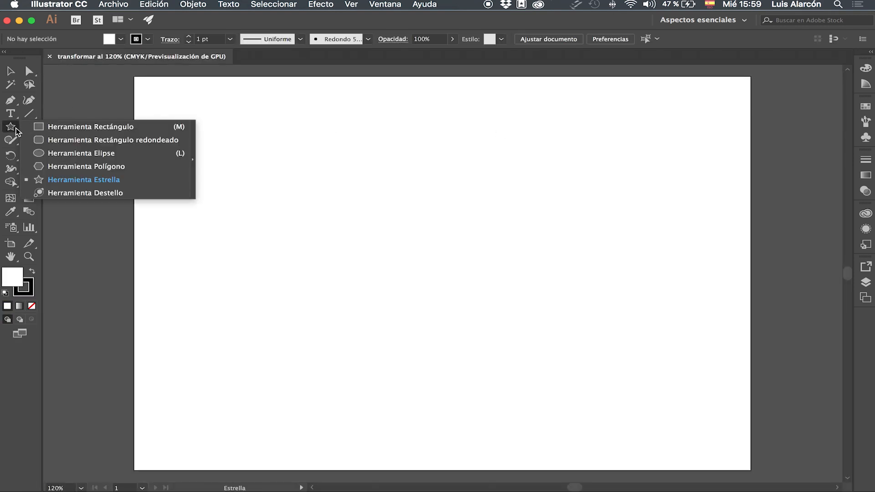
click(79, 127)
drag(284, 156, 367, 223)
click(120, 39)
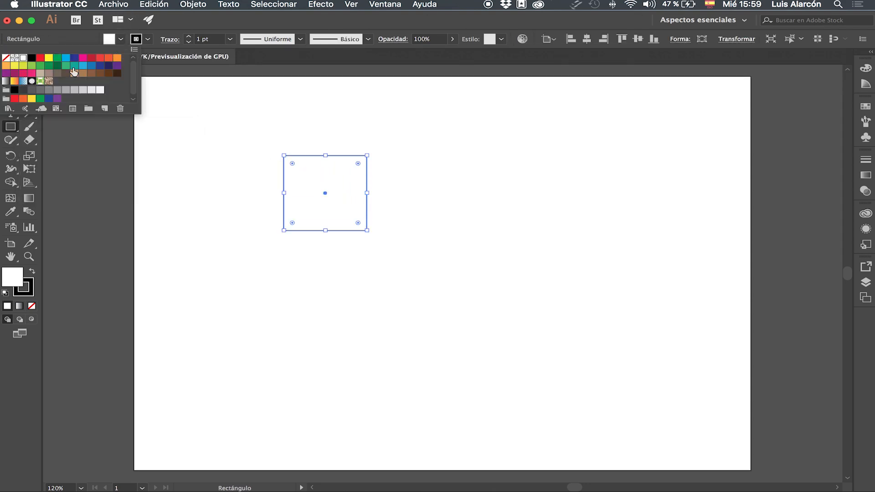
click(31, 65)
click(218, 129)
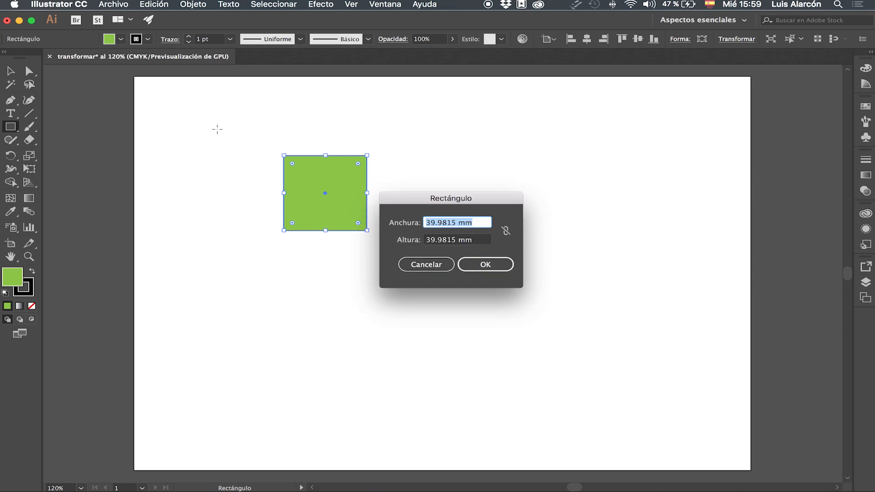
click(403, 267)
Step: Draw a circle about the same size as the green square beside it, and fill it with orange
drag(13, 128, 50, 156)
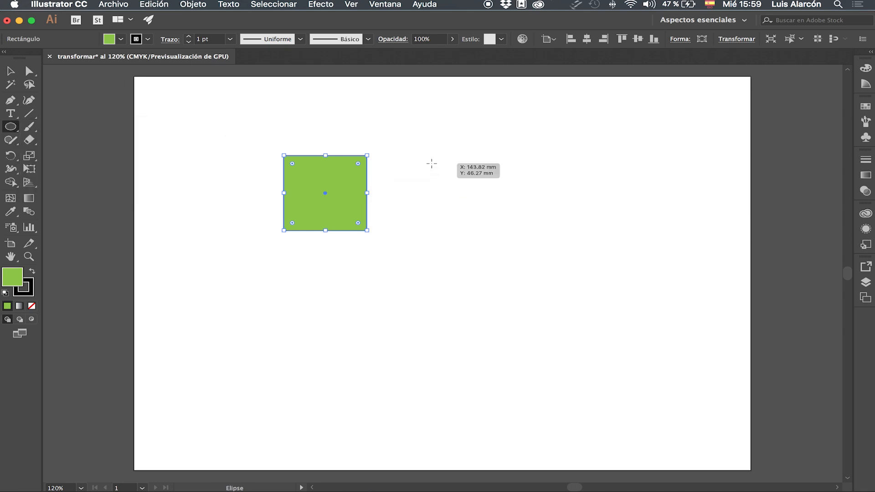
drag(418, 156, 503, 231)
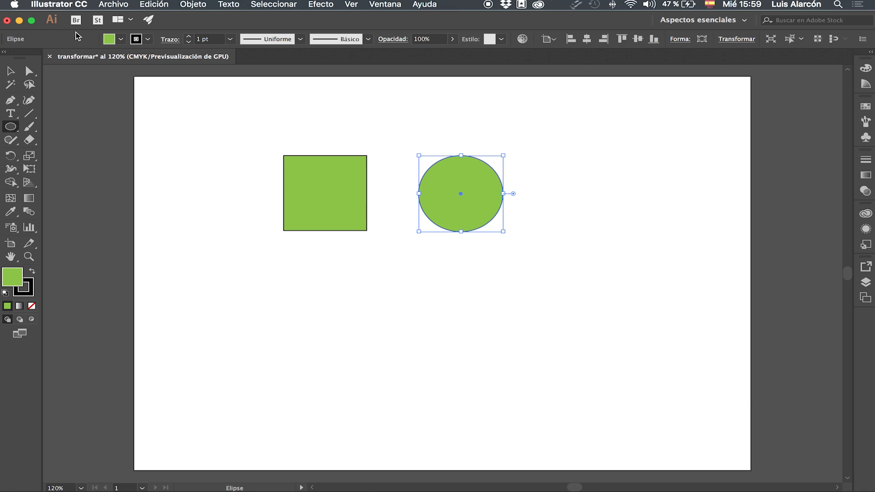
click(121, 39)
click(116, 58)
key(Escape)
key(v)
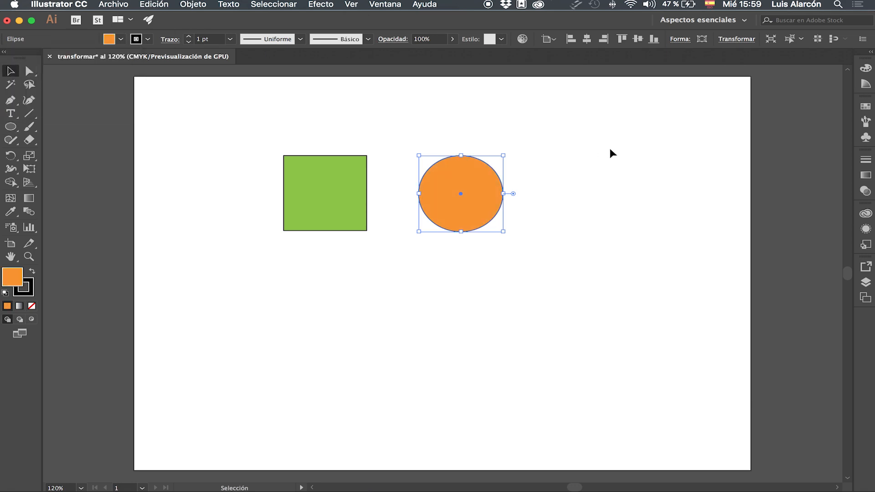
click(611, 153)
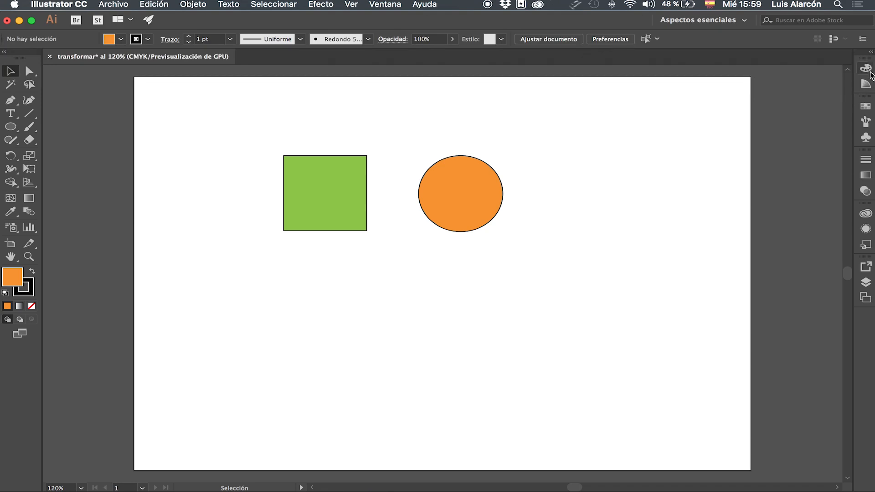
Step: Display the Transformar panel and place it beside the orange circle
click(870, 53)
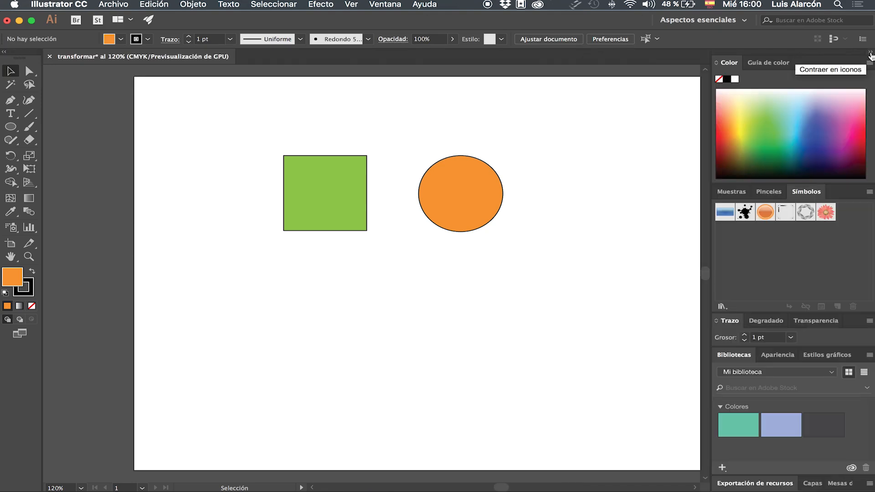
click(871, 53)
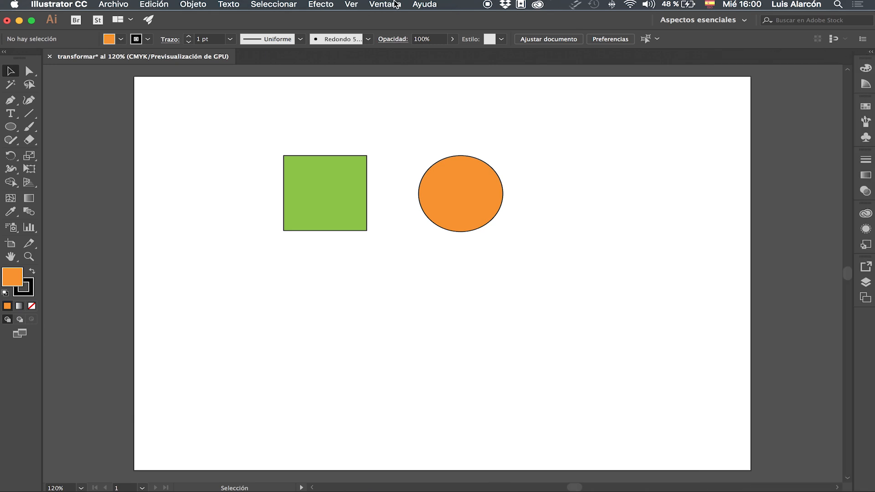
click(385, 5)
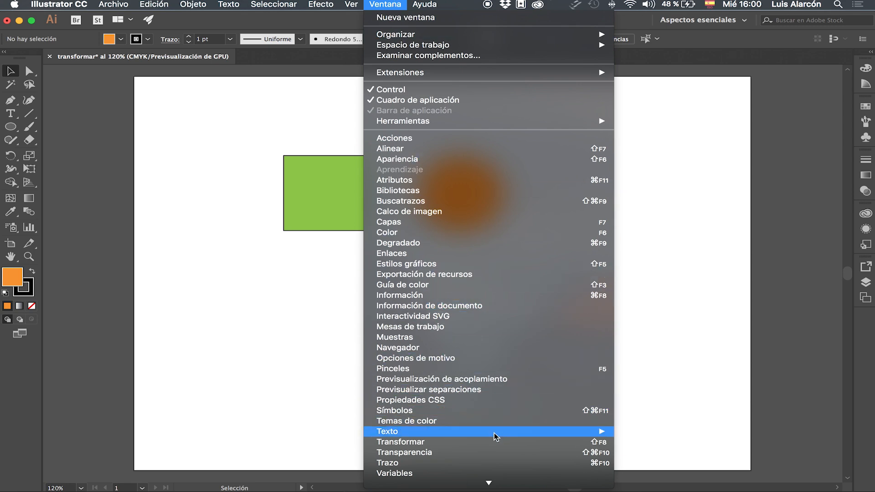
click(496, 445)
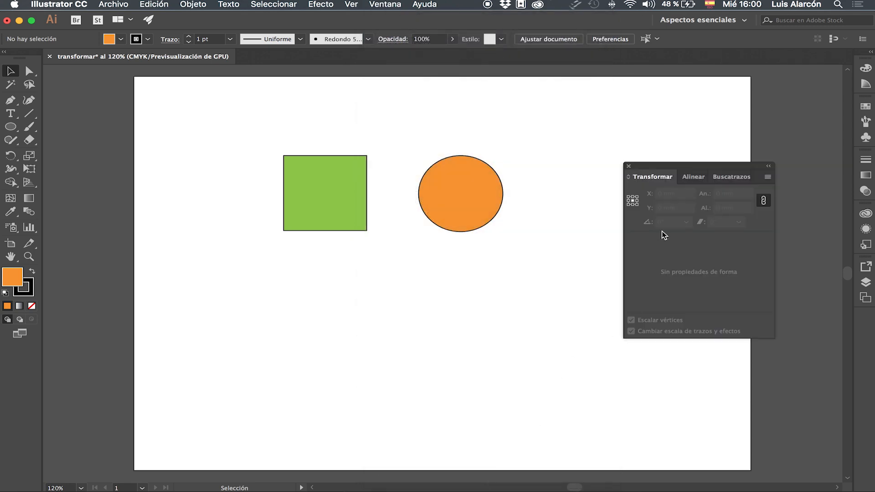
drag(675, 174, 620, 149)
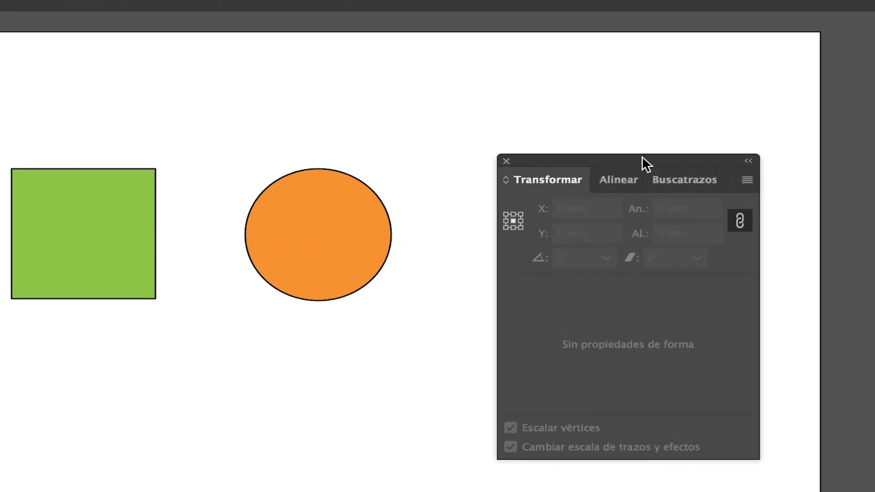
Step: Review the Alinear and Buscatrazos options, return to Transformar, and move the panel group beside the green square
click(617, 181)
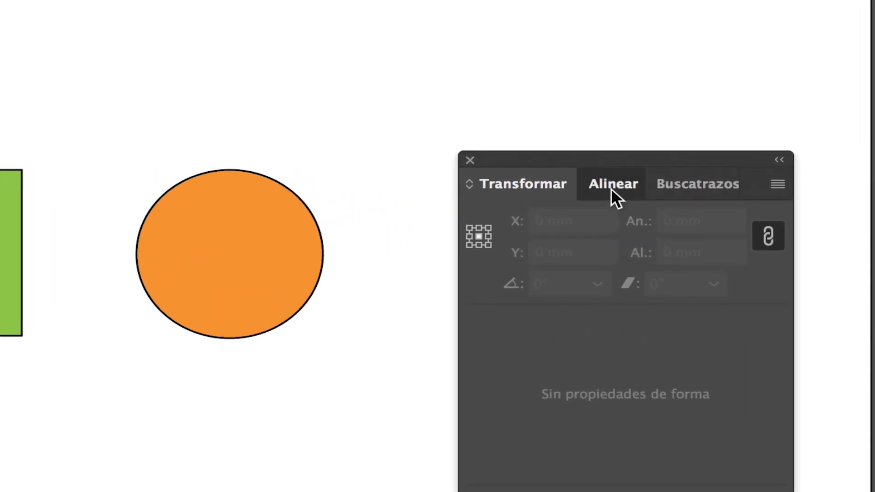
click(679, 182)
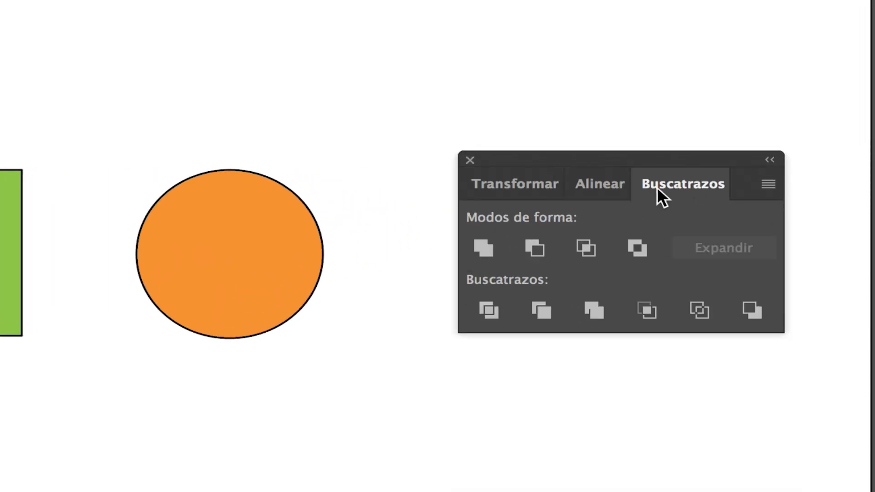
click(613, 187)
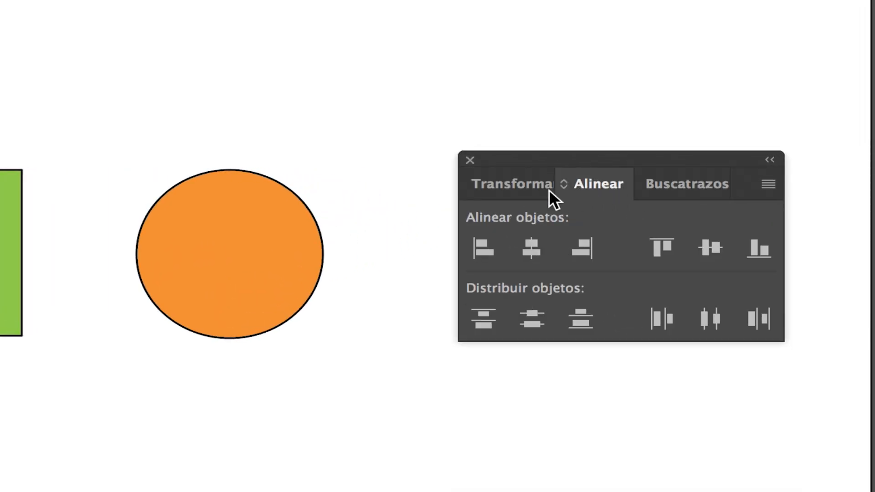
click(523, 187)
drag(551, 157, 540, 53)
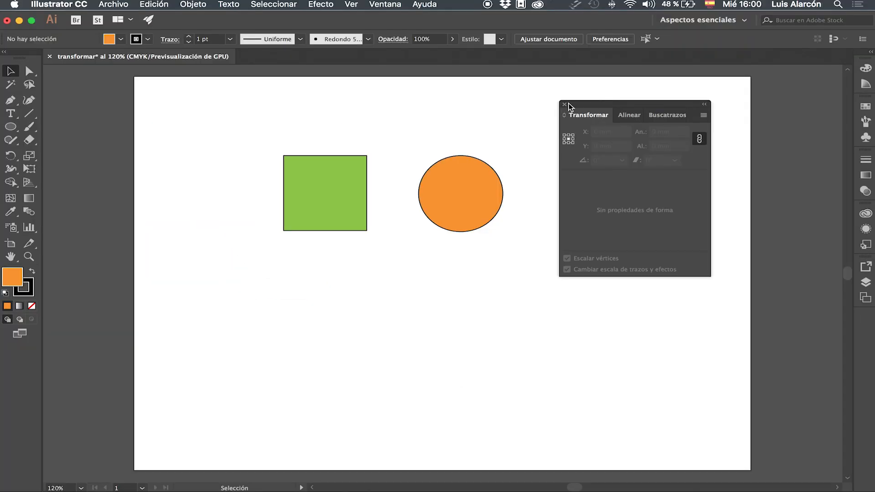
drag(568, 103, 434, 114)
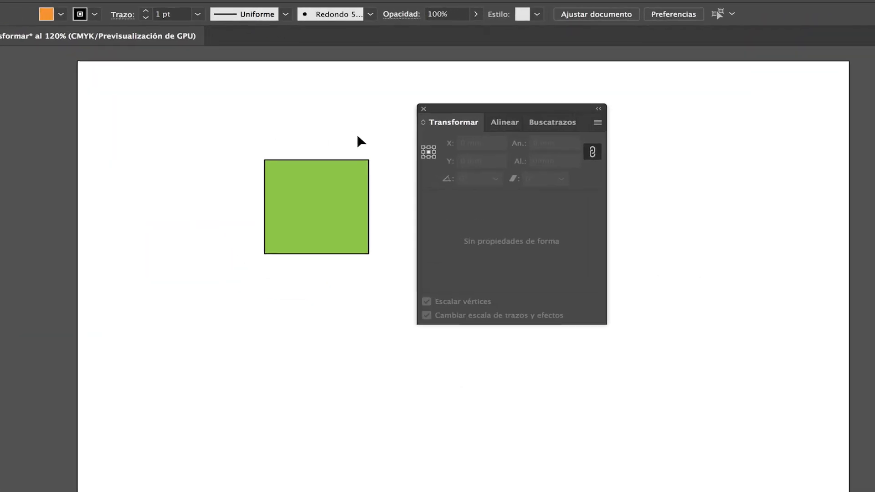
Step: Select the green square and set its width to 39 mm with proportions constrained
click(349, 191)
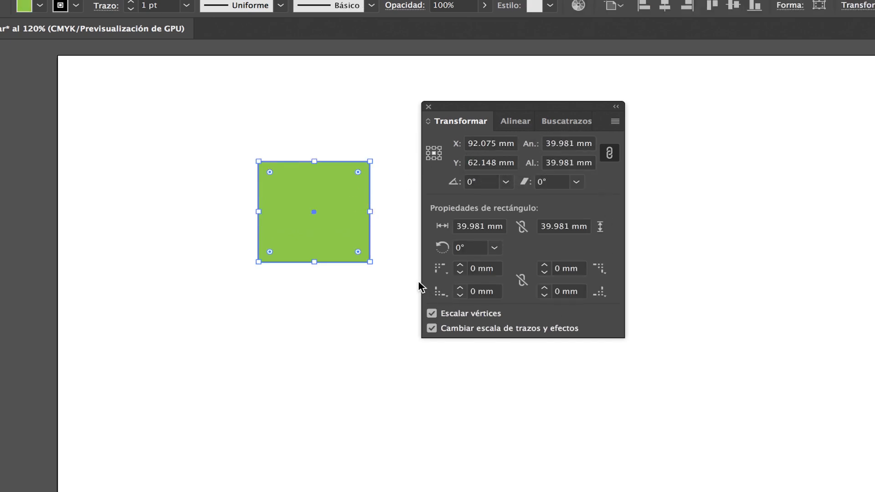
click(541, 152)
text(39)
key(Return)
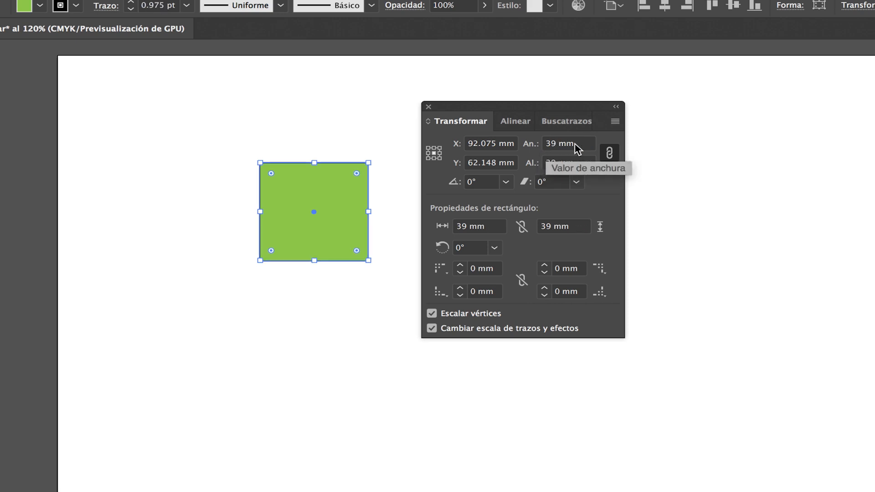
Step: Set the green square's width to 40 mm, keeping its height and width proportions constrained
click(541, 143)
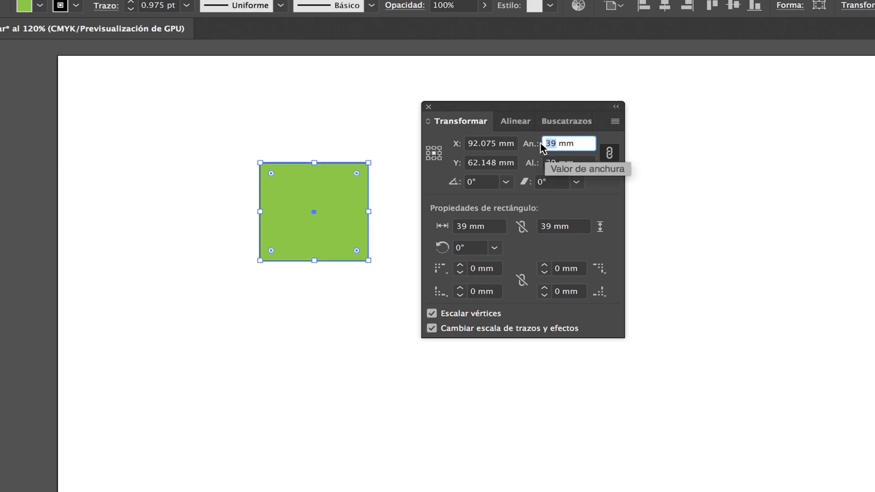
text(40ç)
key(BackSpace)
key(Return)
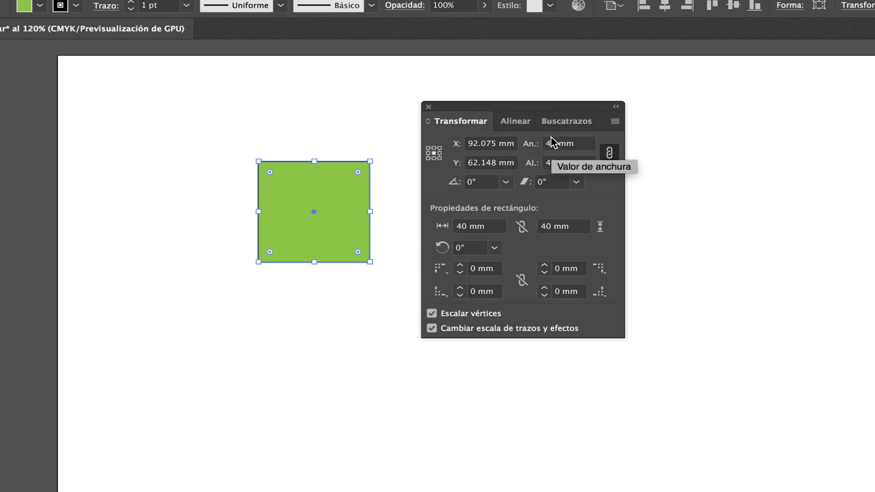
Step: Set the green square's width to 50 mm with proportions still constrained
click(545, 145)
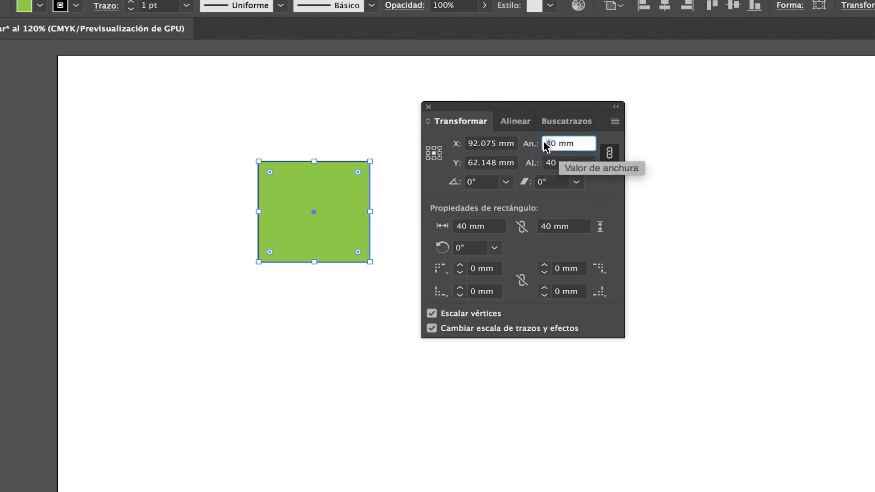
text(5)
key(Return)
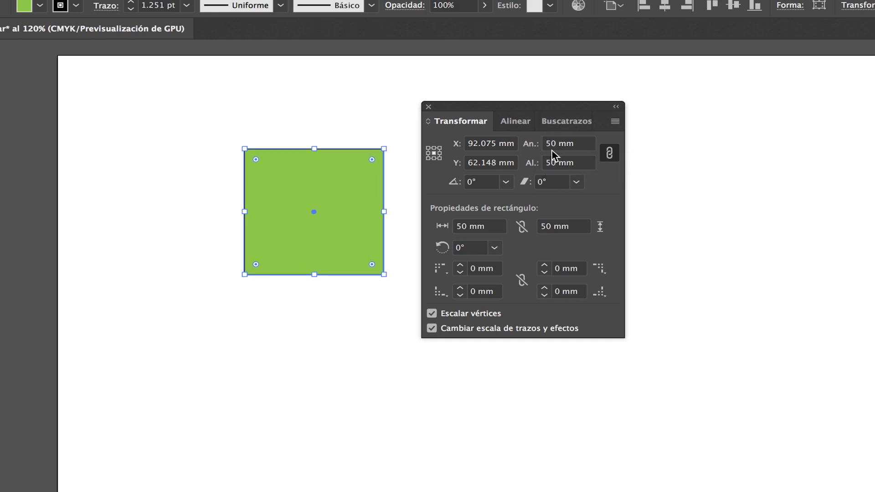
Step: Unlink the green square's width and height proportions and set only its height to 40 mm
click(610, 153)
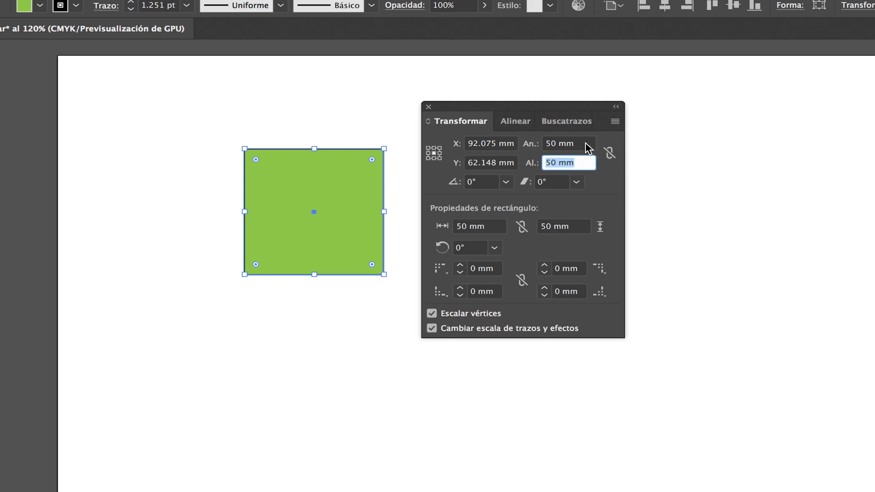
click(547, 164)
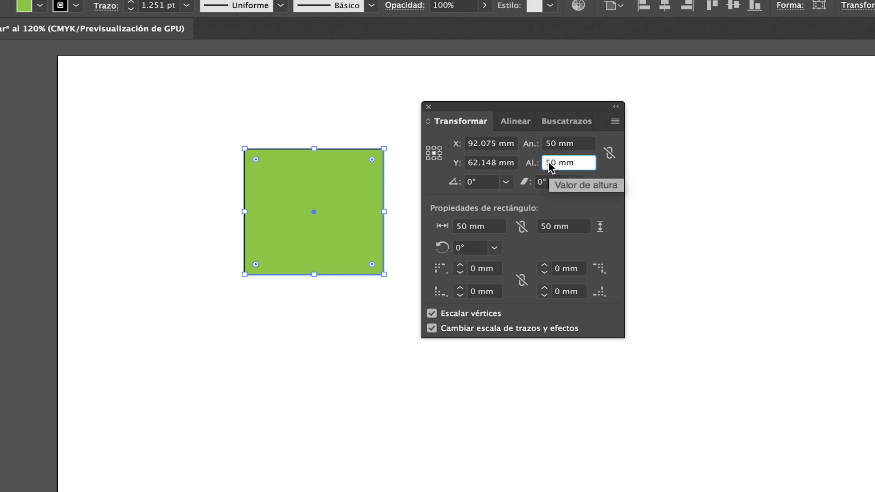
text(4)
key(Return)
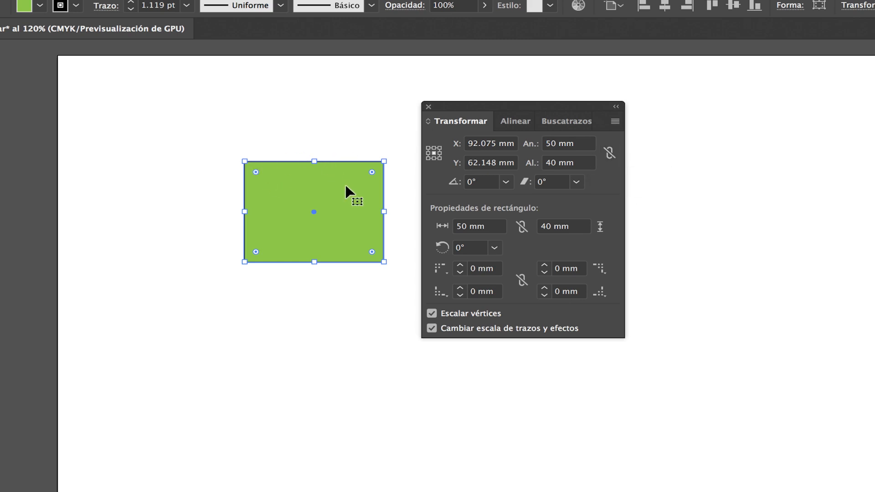
Step: Set the green shape's height to 50 mm so it is square again
click(551, 164)
drag(551, 164, 545, 163)
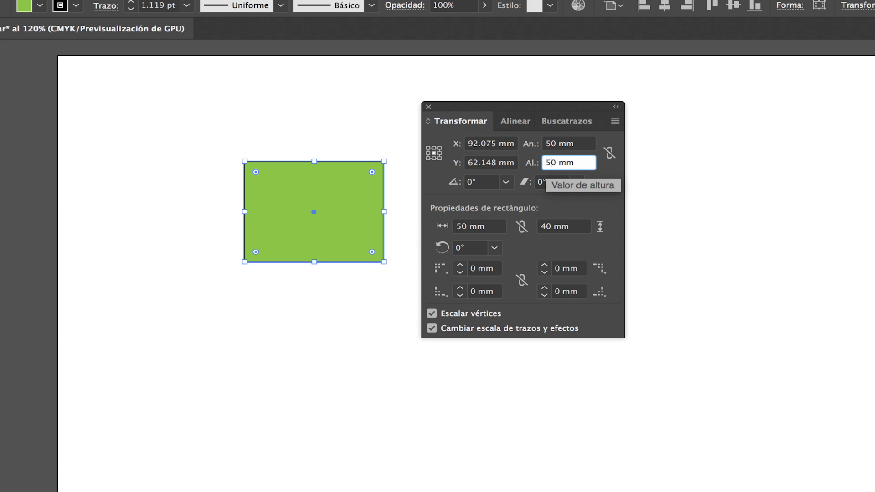
key(Return)
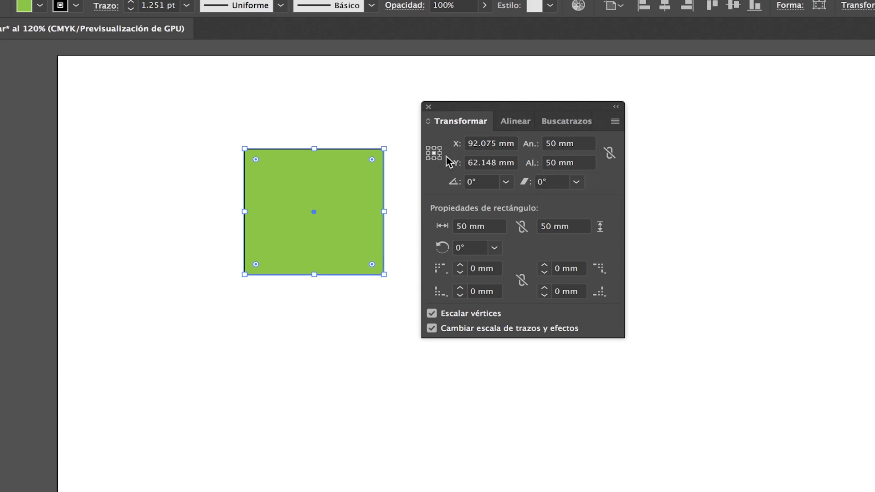
Step: Position the green square at X 0 mm and Y 0 mm using its center as the reference point
drag(486, 145, 456, 144)
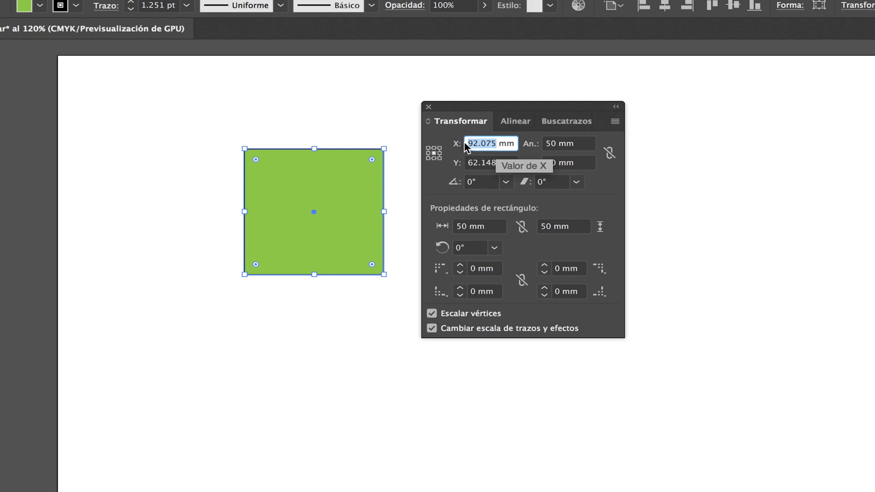
text(0)
key(Return)
drag(498, 163, 456, 167)
text(0)
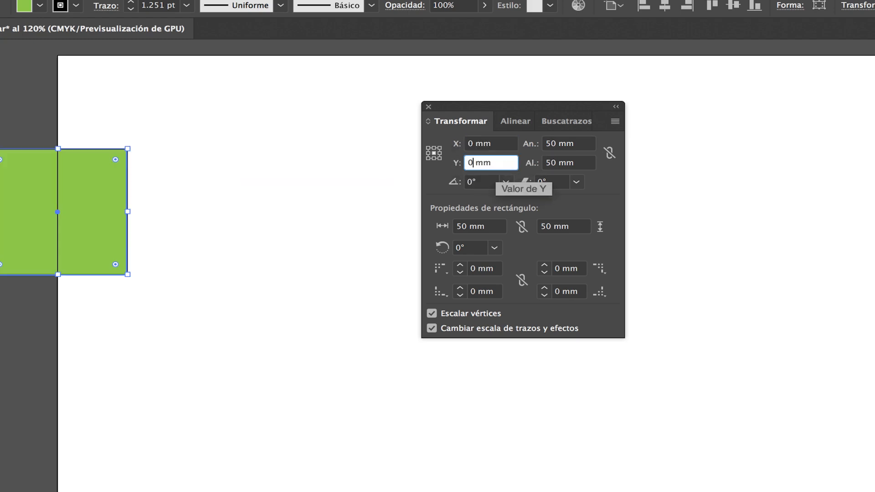
key(Return)
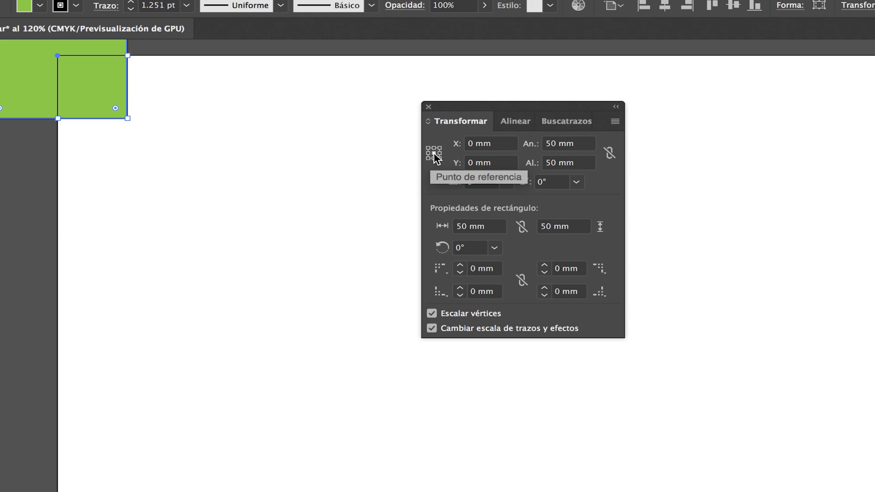
Step: Set the green square's reference point to its top-left corner and position it at X 0 mm, Y 0 mm
drag(253, 87, 344, 195)
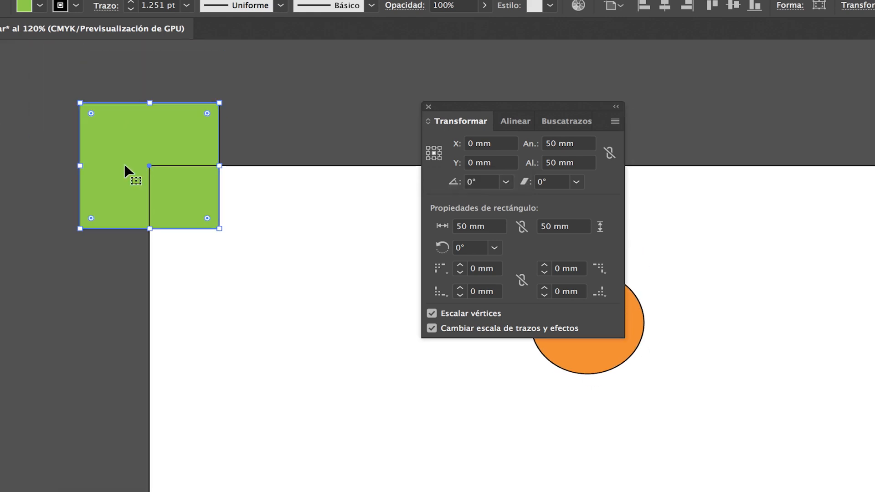
click(429, 149)
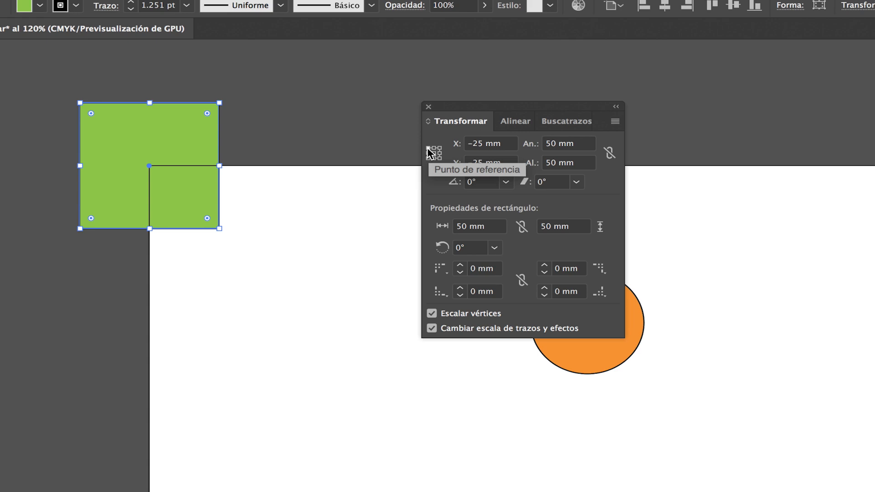
double_click(474, 143)
text(0)
key(Return)
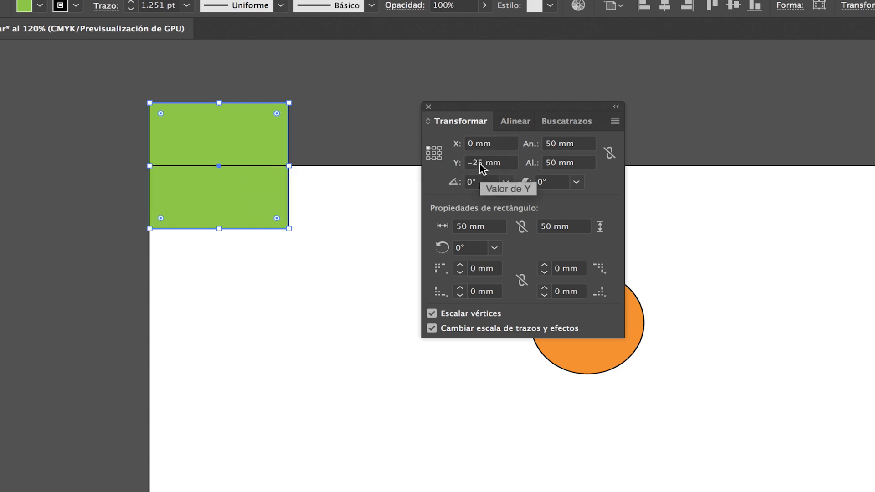
double_click(482, 163)
text(0)
key(Return)
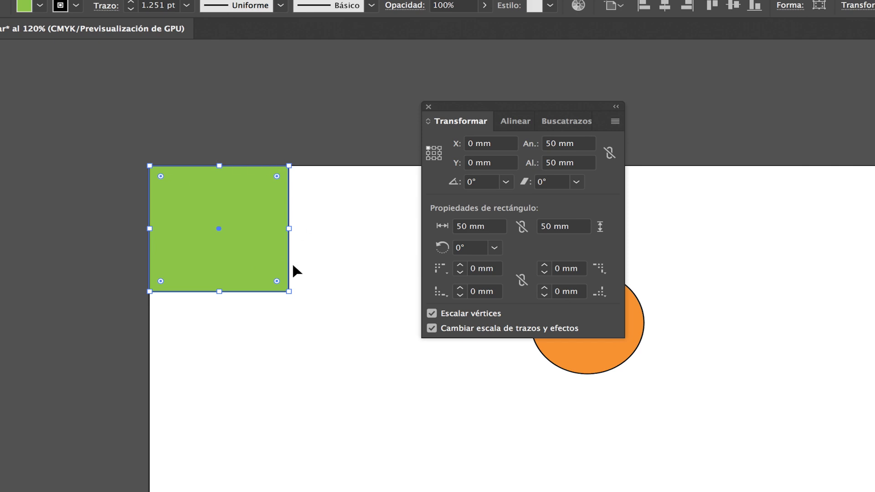
Step: Set the green square's reference point to its center and move the square to about X 53 mm, Y 50 mm
click(517, 123)
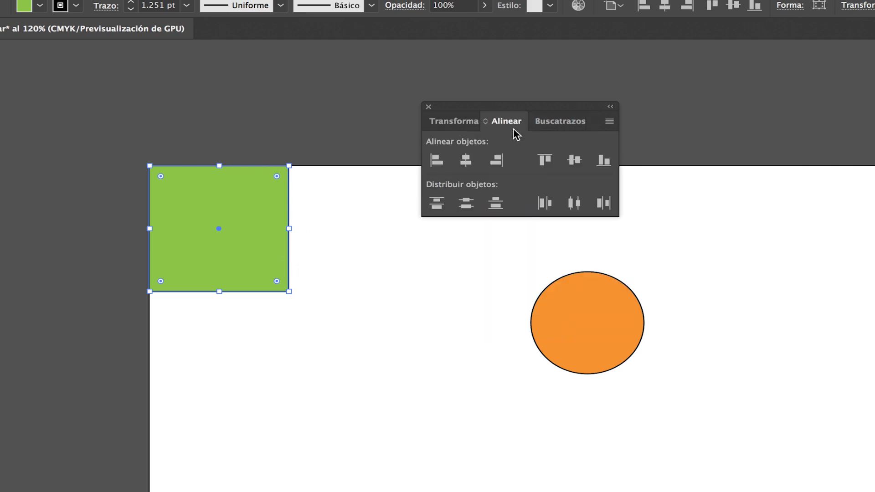
click(454, 122)
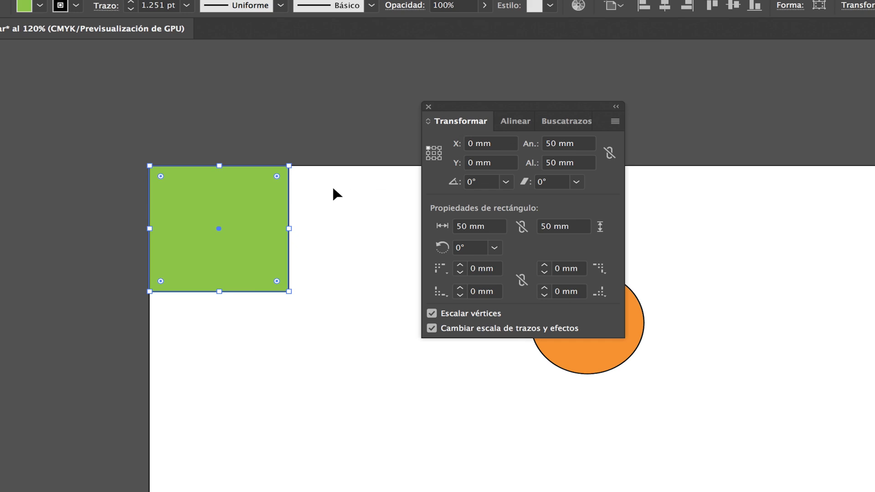
click(434, 154)
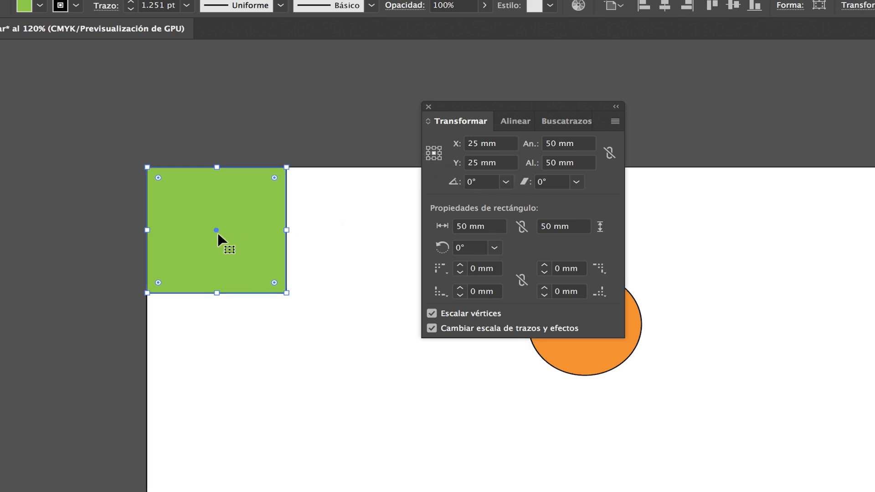
drag(344, 197, 306, 143)
drag(214, 158, 309, 201)
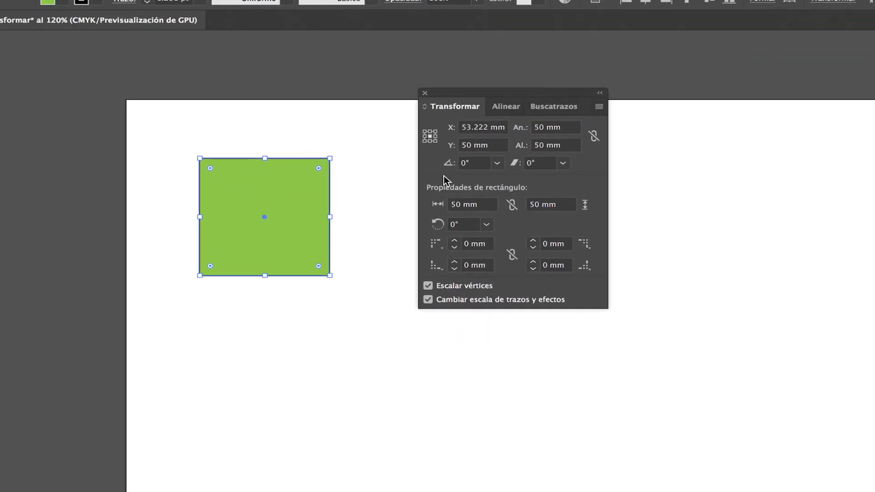
Step: Rotate the green square about its center to 30° and 60°, and return its rotation to 0°
click(496, 162)
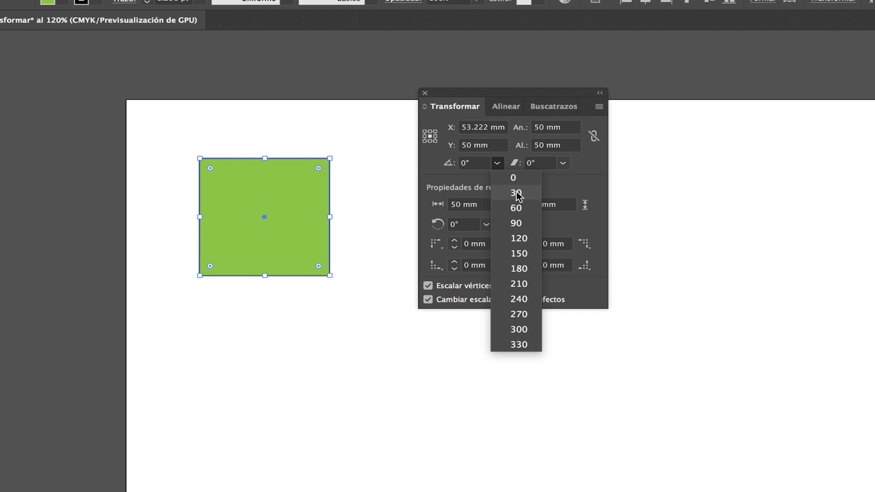
click(515, 191)
click(497, 163)
click(514, 205)
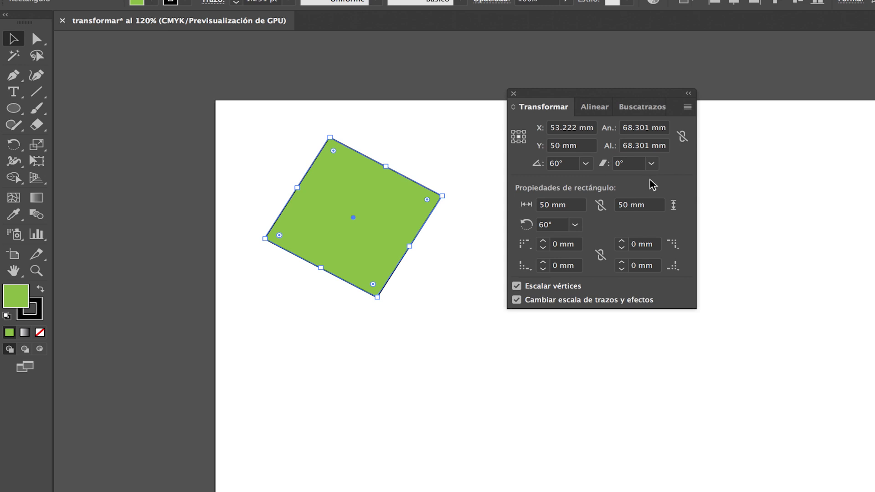
click(586, 163)
click(601, 179)
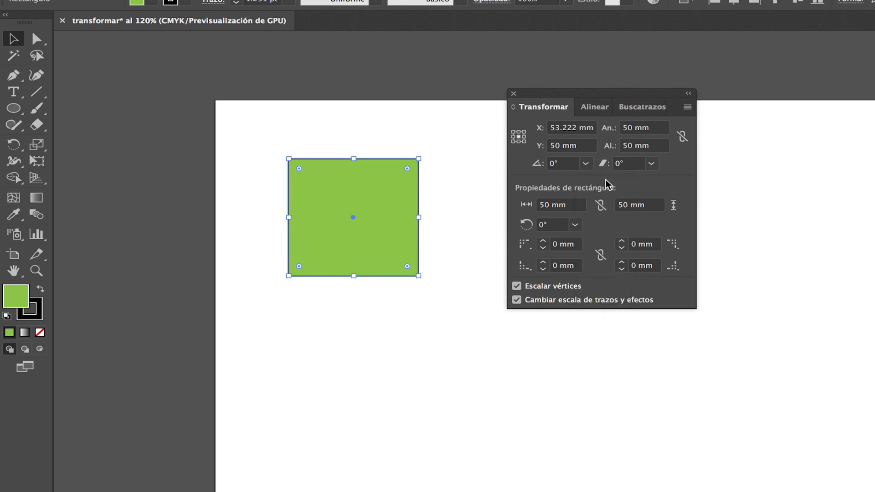
click(586, 164)
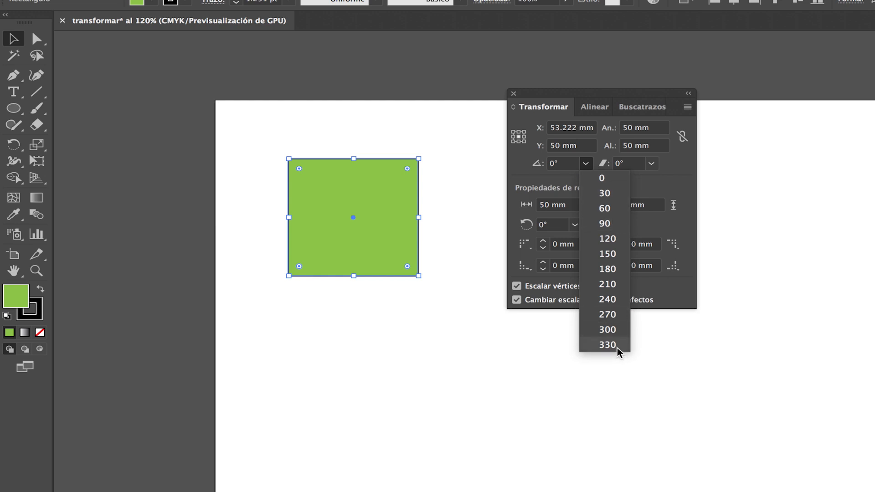
click(682, 166)
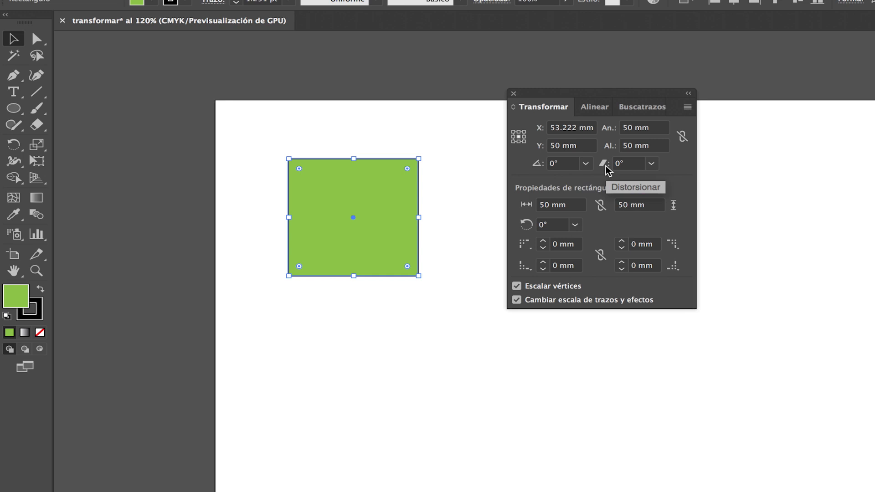
Step: Shear the green square by -10° and a further -20°, and try to reset the shear with 0°
click(651, 163)
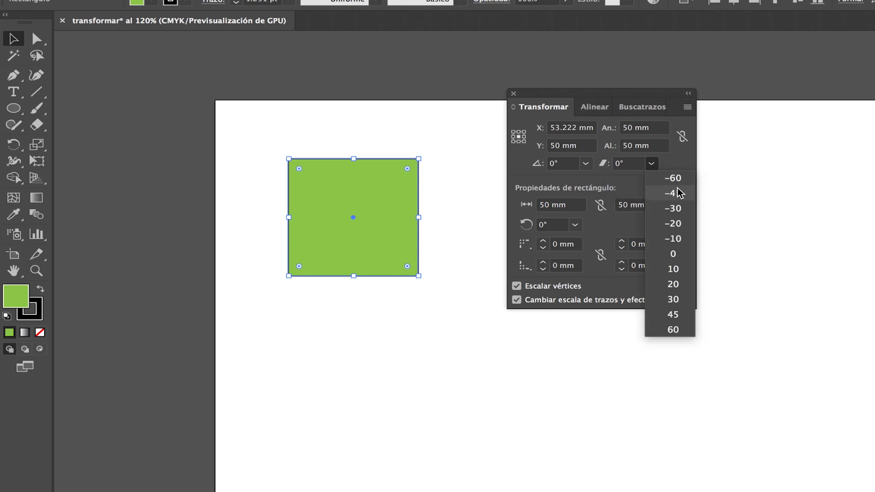
click(681, 238)
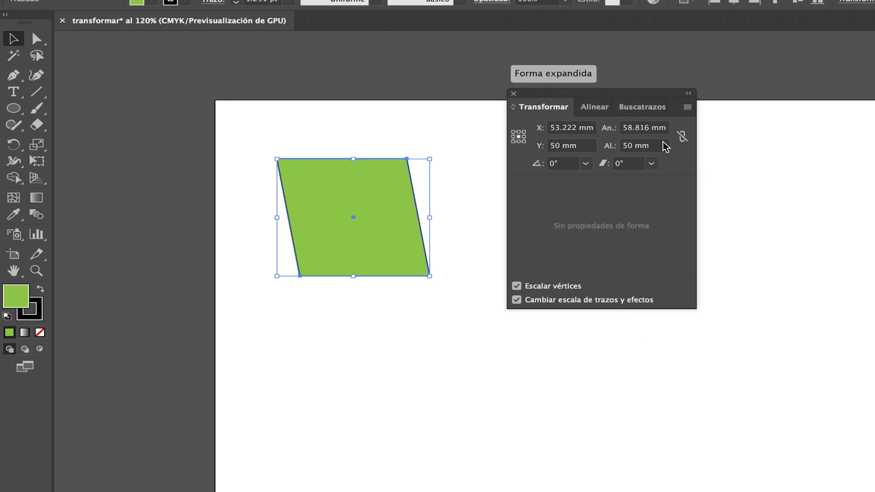
click(654, 163)
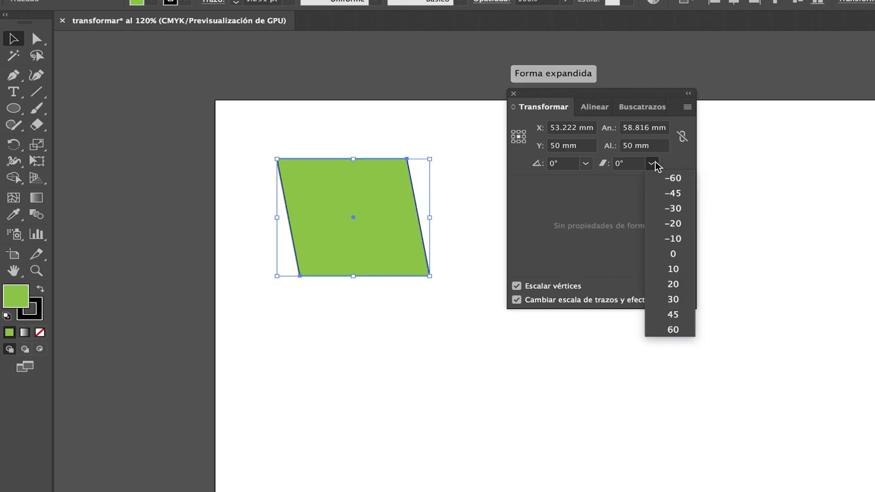
click(684, 223)
click(651, 163)
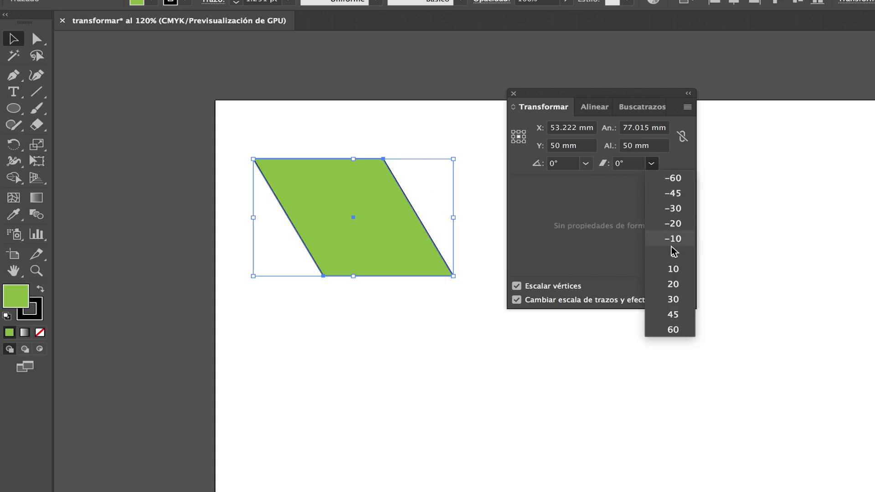
click(673, 255)
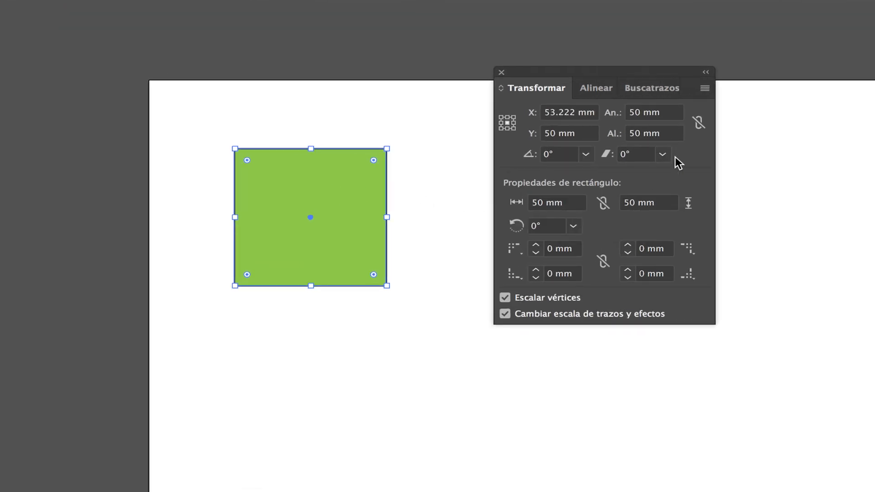
Step: Cycle the Transformar panel through its compact and expanded views until the rectangle properties show again
click(500, 88)
click(501, 89)
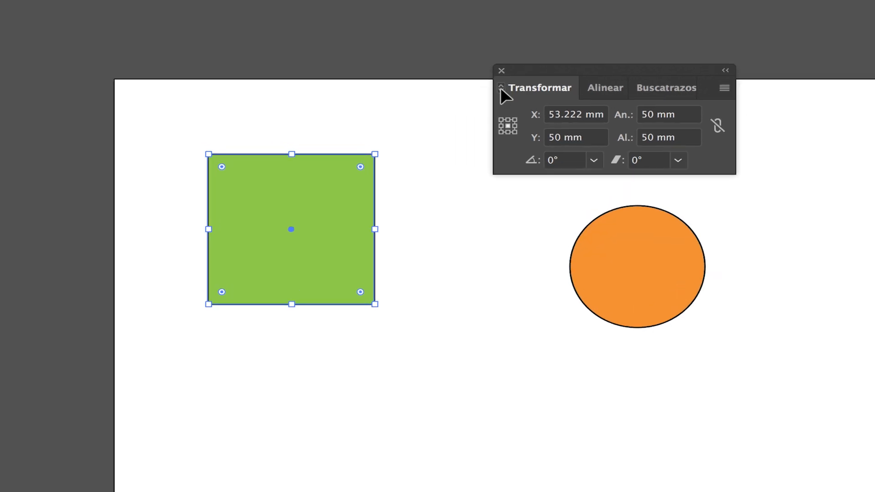
click(500, 87)
click(501, 88)
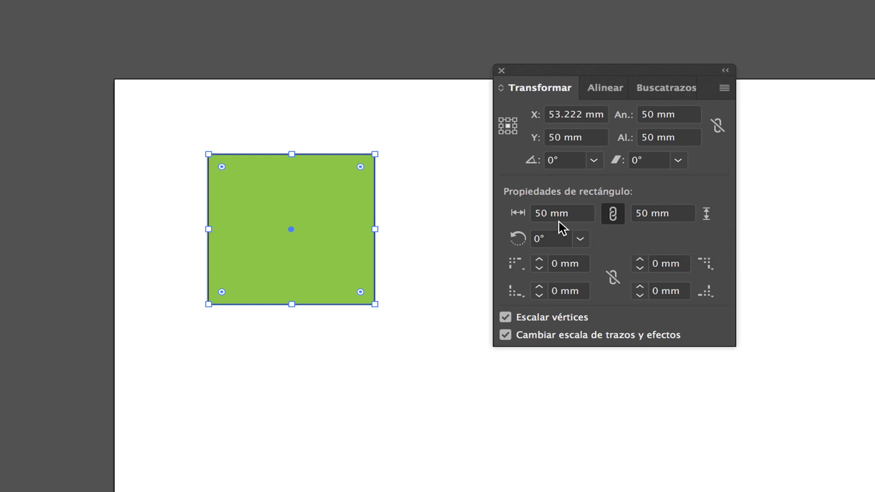
Step: With width and height linked in the rectangle properties, set the green square's rectangle width to 60 mm
drag(541, 214, 528, 214)
text(6)
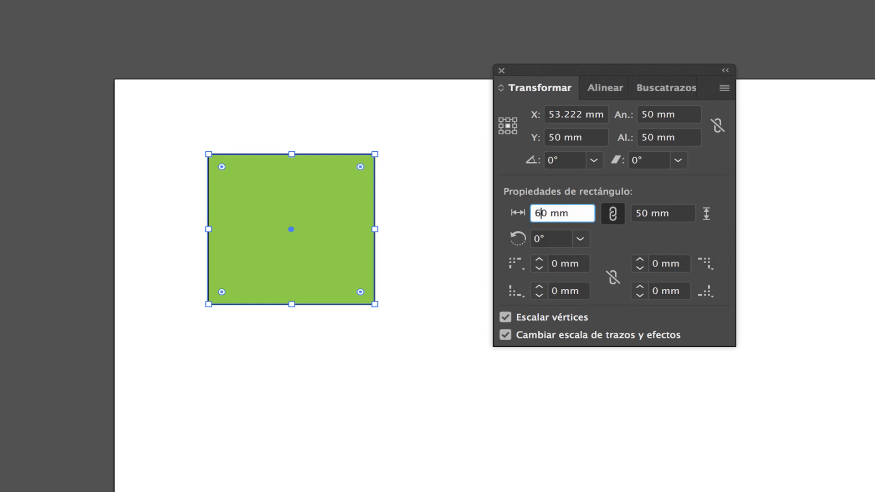
key(Return)
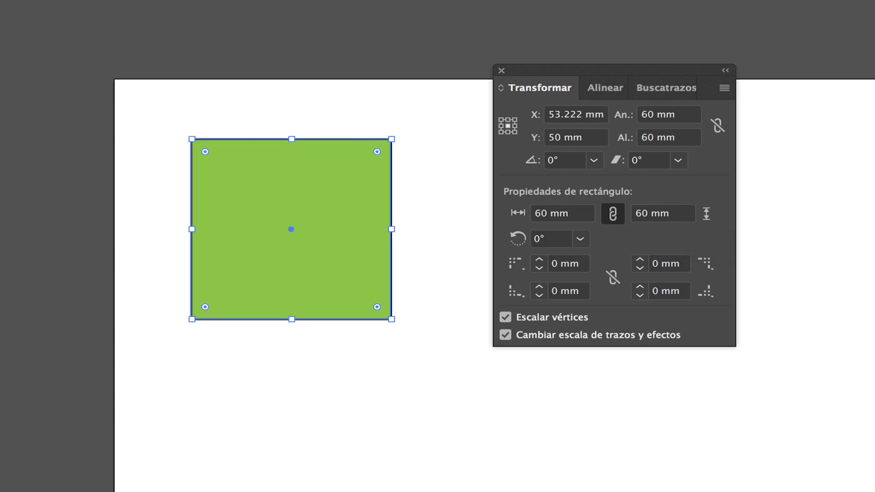
Step: Set the rectangle angle of the green square to 30° in the rectangle properties and return it to 0°
click(580, 239)
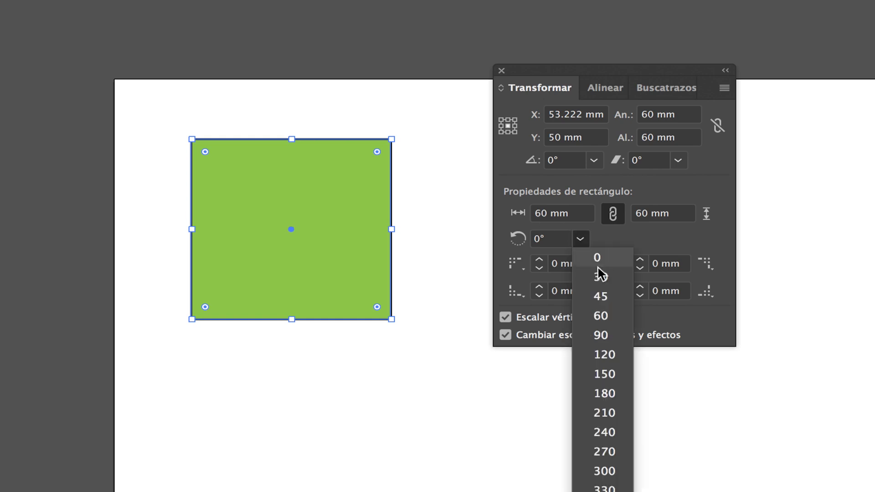
click(603, 278)
click(580, 238)
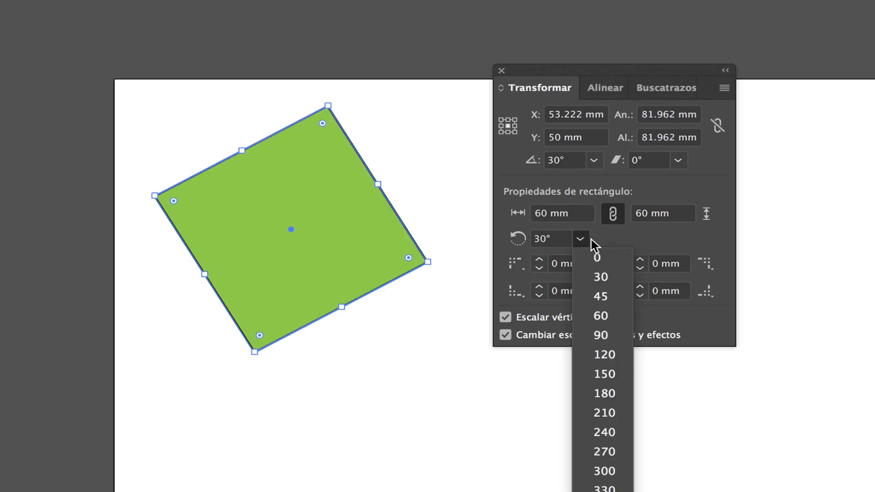
click(599, 258)
Step: Round the green square's top-left corner up to 18 mm, reduce the radius to 8 mm and reset it to 0 mm
click(539, 260)
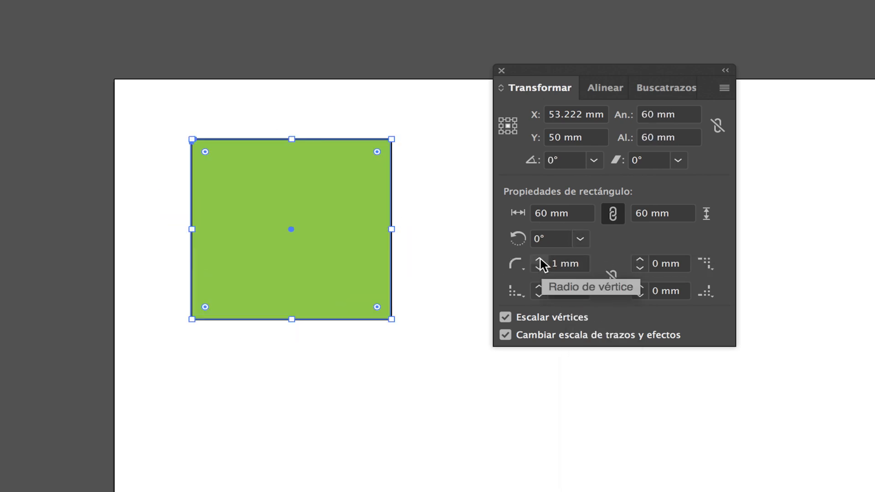
drag(540, 263, 541, 264)
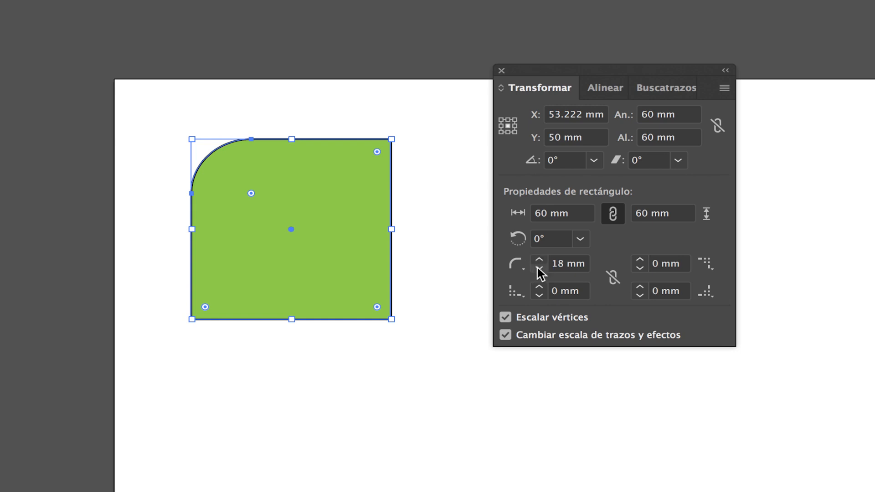
click(538, 269)
click(538, 269)
click(538, 269)
click(539, 269)
click(538, 269)
click(538, 269)
click(538, 269)
click(538, 269)
click(538, 269)
click(538, 269)
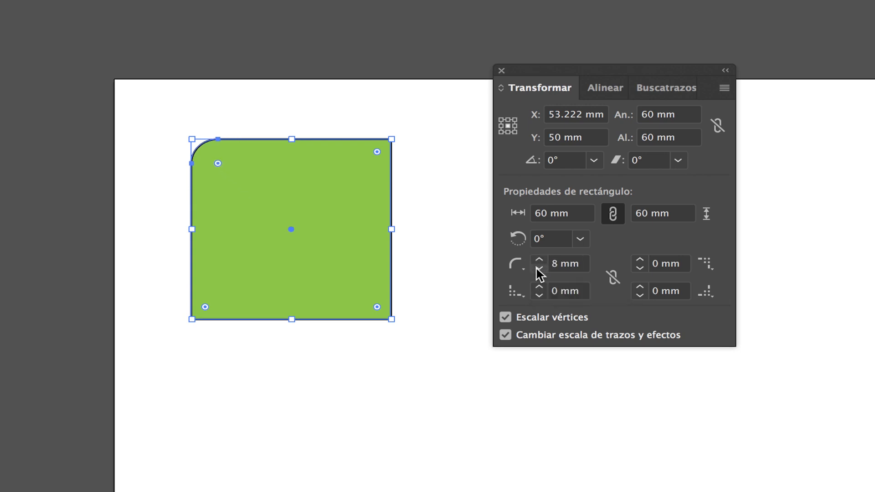
drag(557, 264, 547, 266)
text(0)
key(Return)
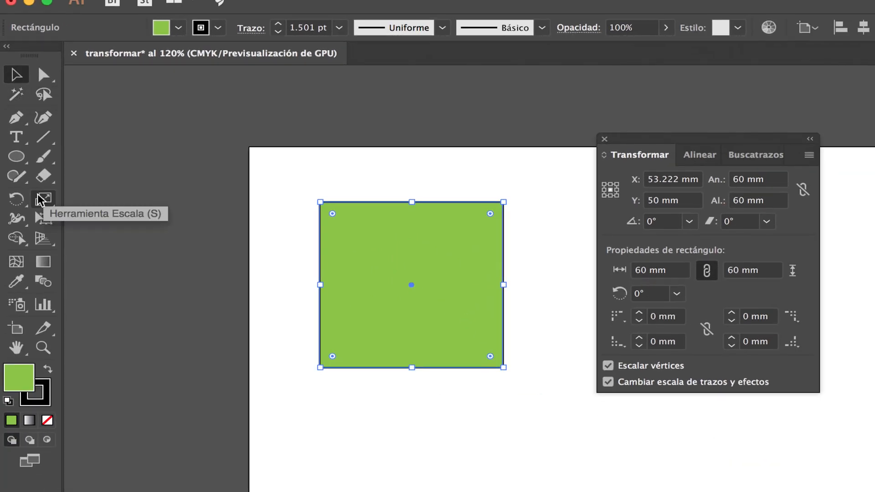
Step: Display the Rotate and Reflect tool group and return to the Selection tool
drag(44, 207, 17, 199)
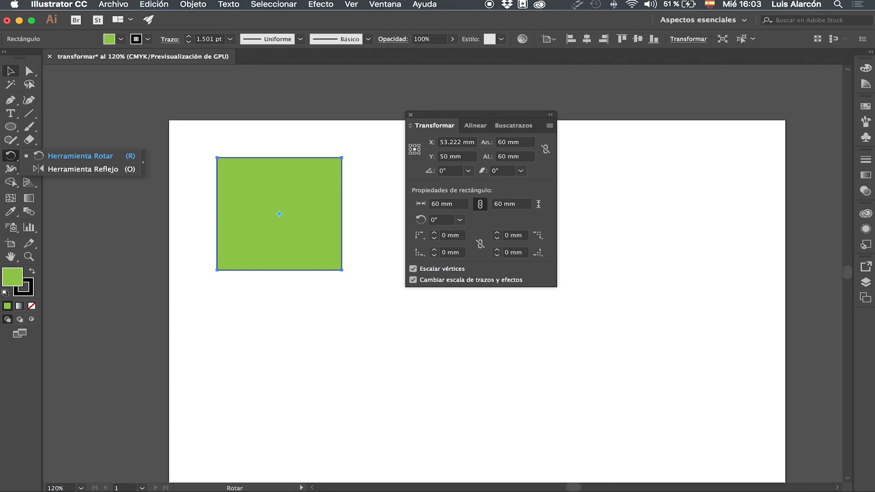
key(v)
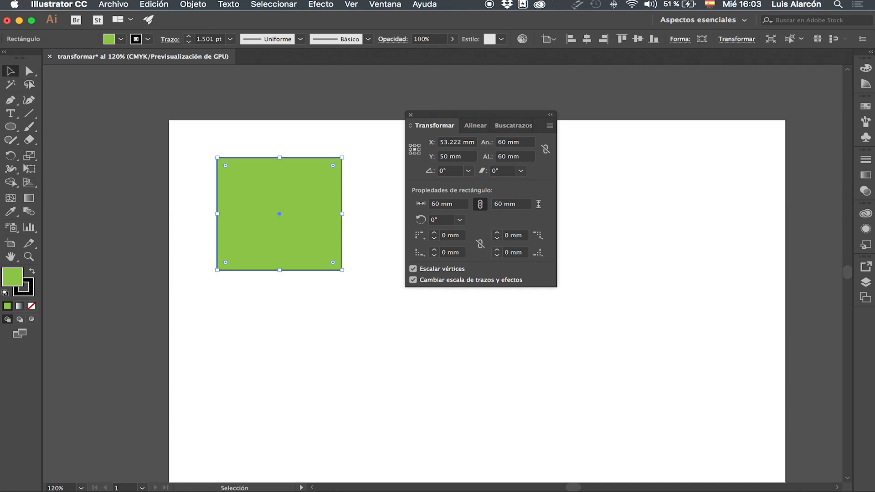
Step: Move the Transformar panel clear of the orange circle and place the circle at about X 137 mm, Y 52 mm
click(200, 292)
drag(480, 115, 630, 120)
drag(524, 223, 482, 202)
drag(627, 122, 594, 119)
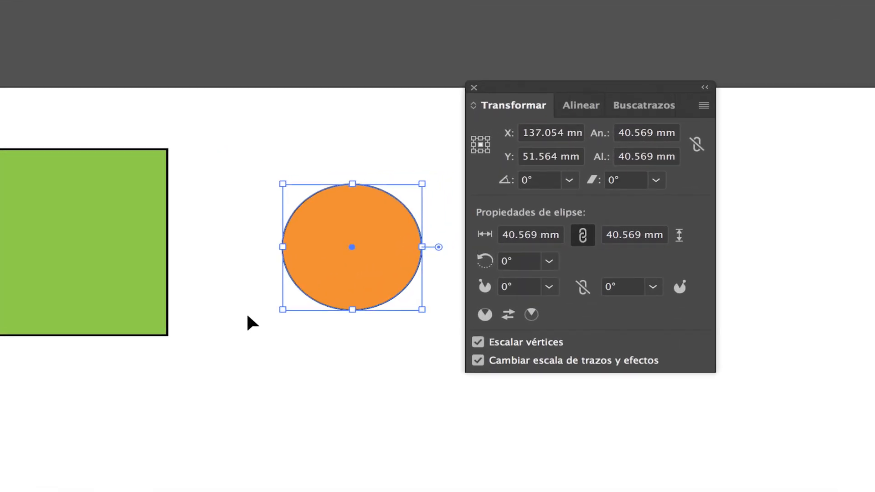
Step: Constrain the orange circle's width and height proportions and set its width to 50 mm
click(696, 143)
click(653, 133)
key(super+a)
text(50)
key(Return)
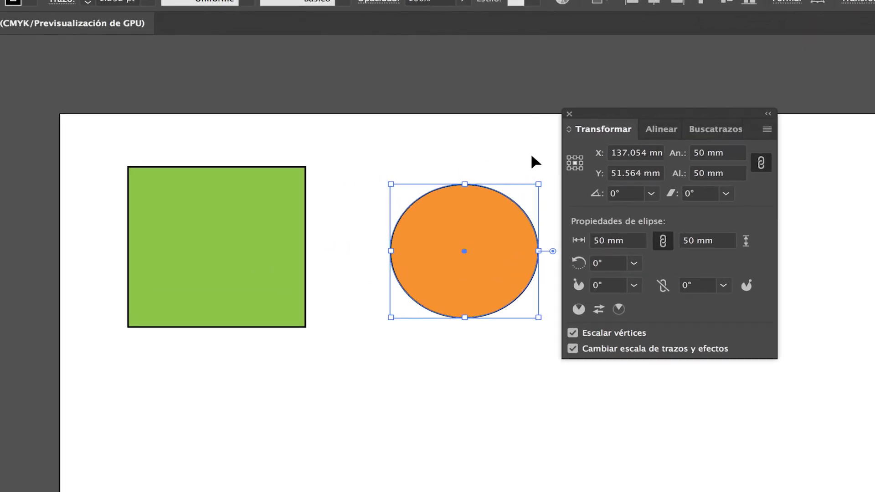
Step: Position the orange circle at X 0 mm and Y 0 mm using its top-left corner as the reference point
click(568, 157)
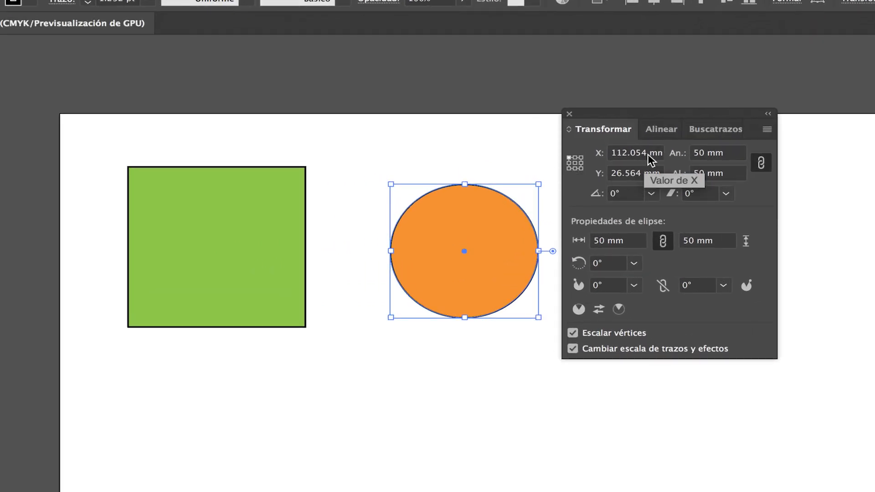
double_click(626, 154)
drag(626, 153, 585, 155)
text(0)
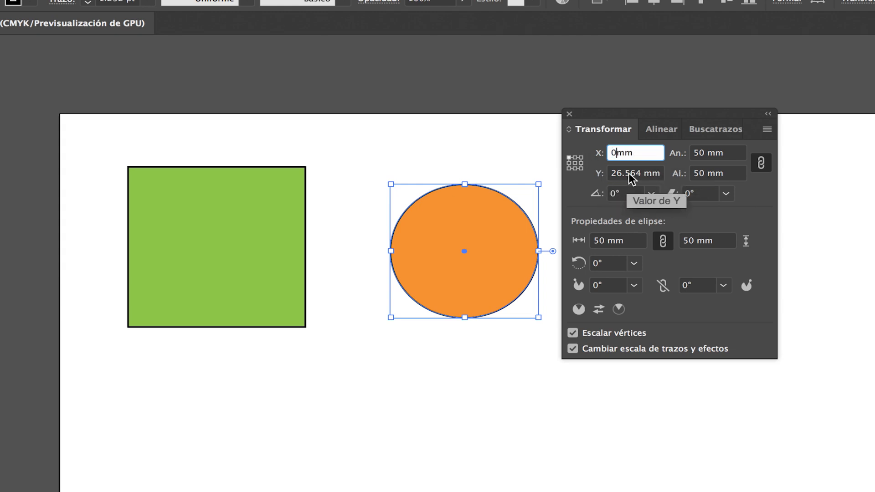
double_click(635, 173)
drag(635, 174, 573, 175)
text(0)
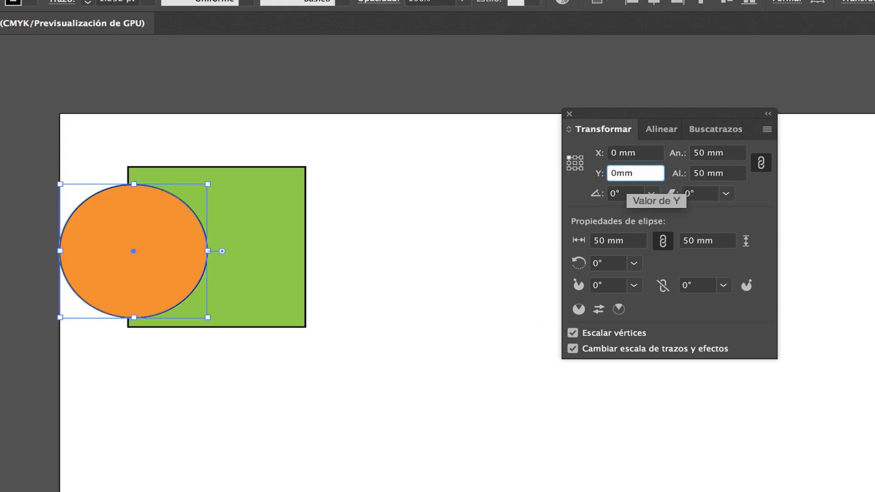
key(Return)
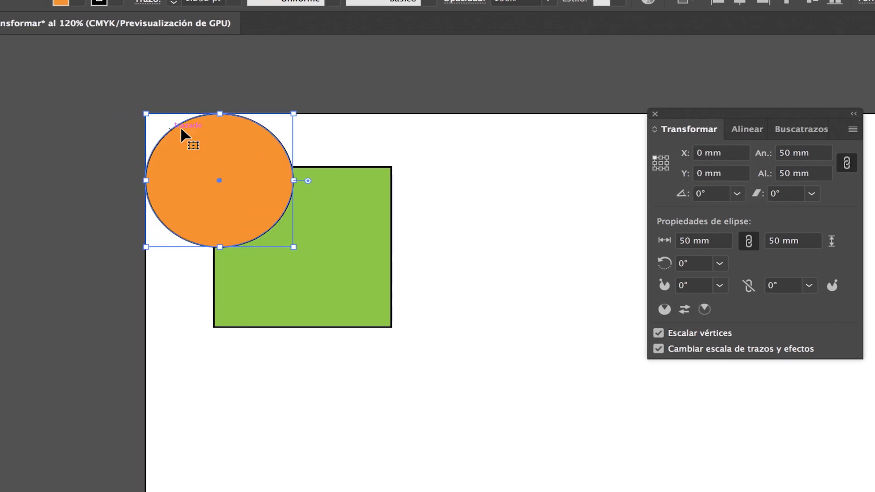
Step: Set the orange circle's reference point to its center and move the circle to about X 130 mm, Y 49 mm
click(661, 163)
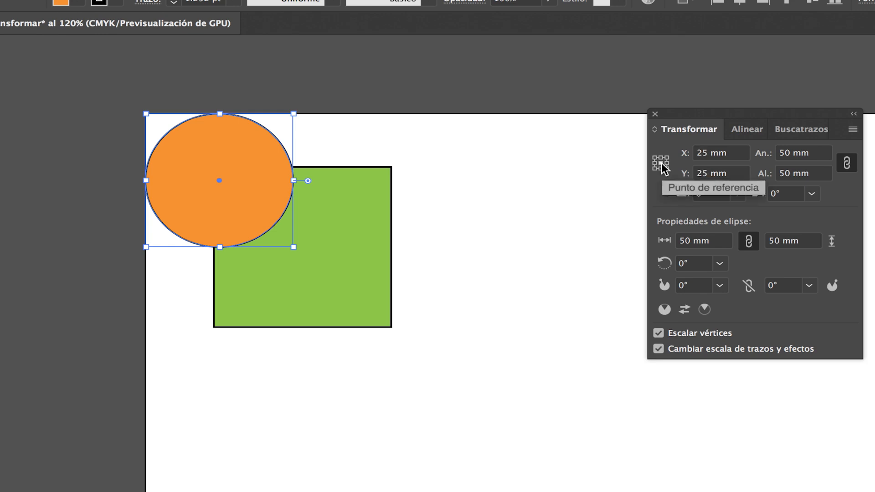
drag(227, 147, 562, 208)
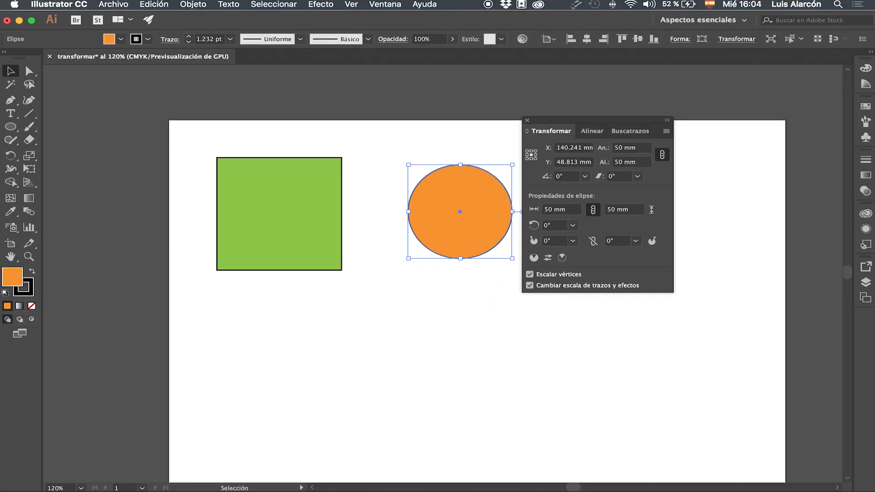
drag(483, 183, 462, 183)
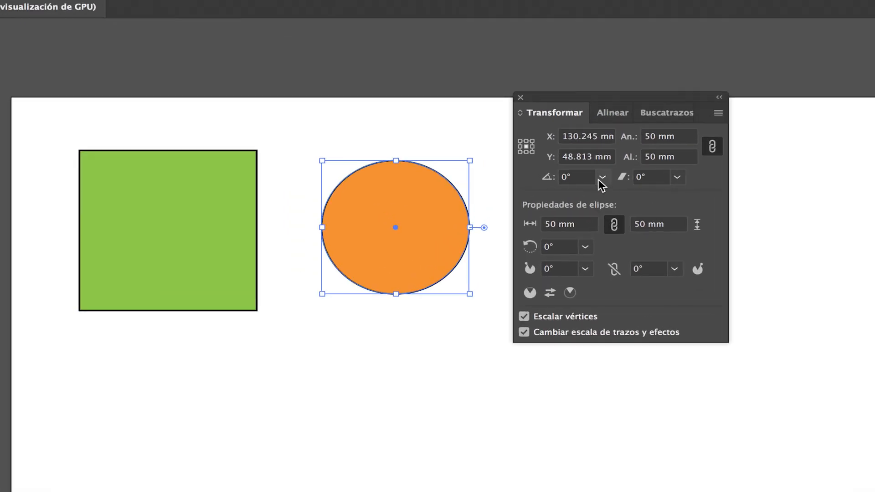
Step: Rotate the orange circle by 60° and return its rotation to 0°
click(583, 176)
click(634, 229)
click(602, 177)
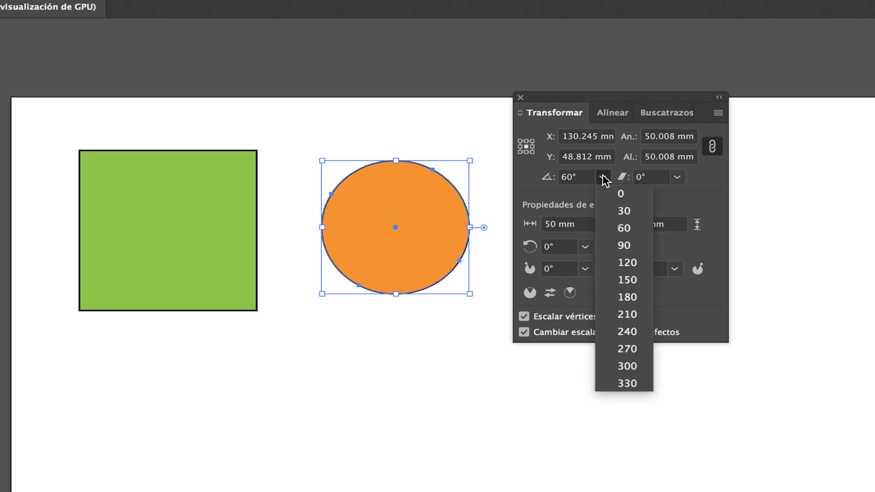
click(630, 196)
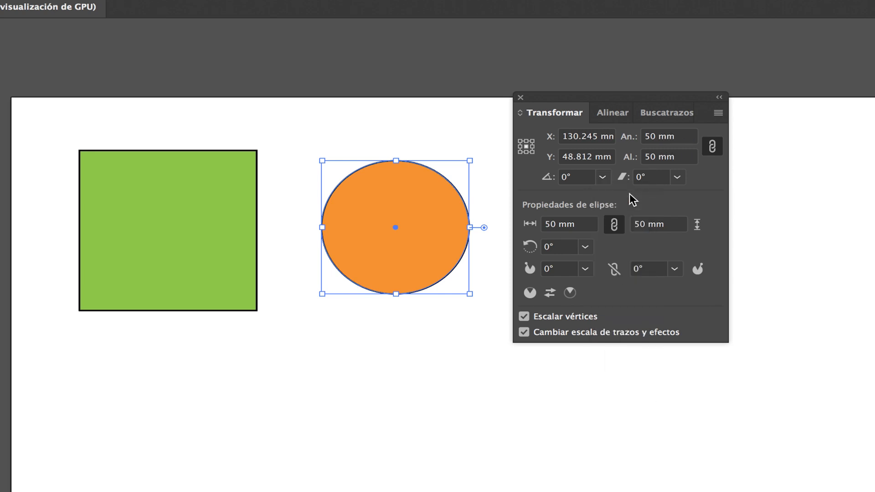
Step: Shear the orange circle by -30° and undo the shear
click(680, 178)
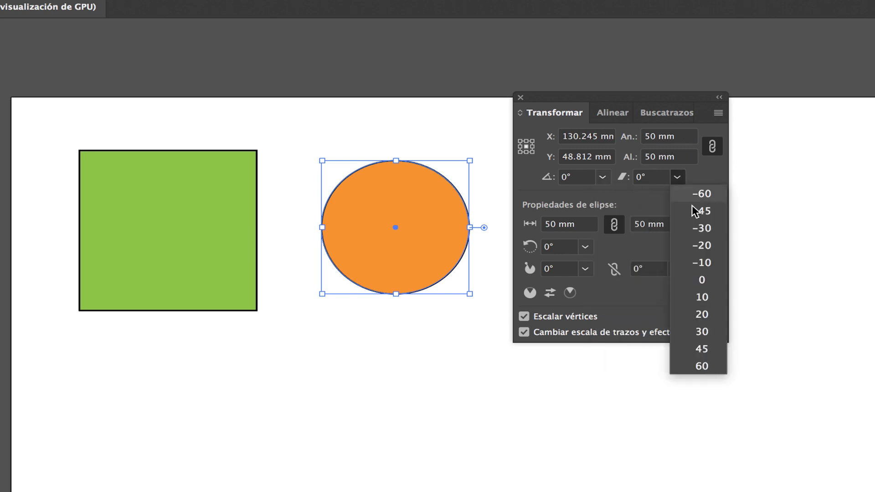
click(707, 230)
key(a)
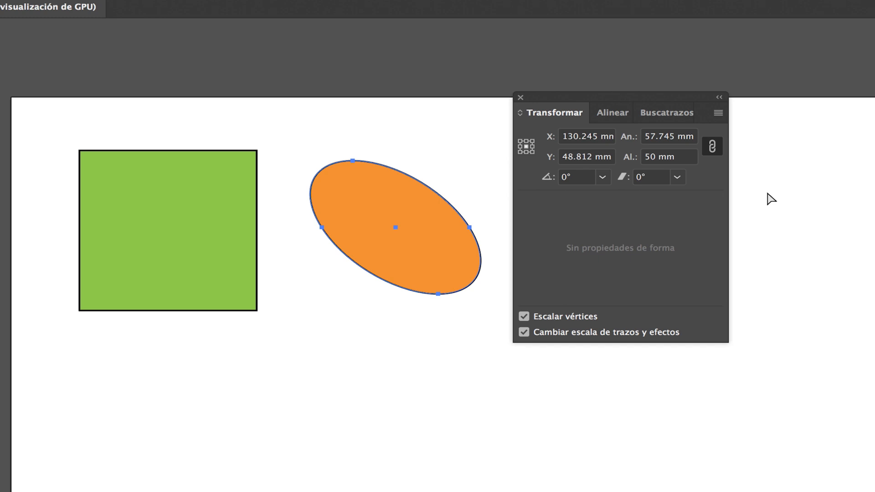
key(ctrl+z)
key(v)
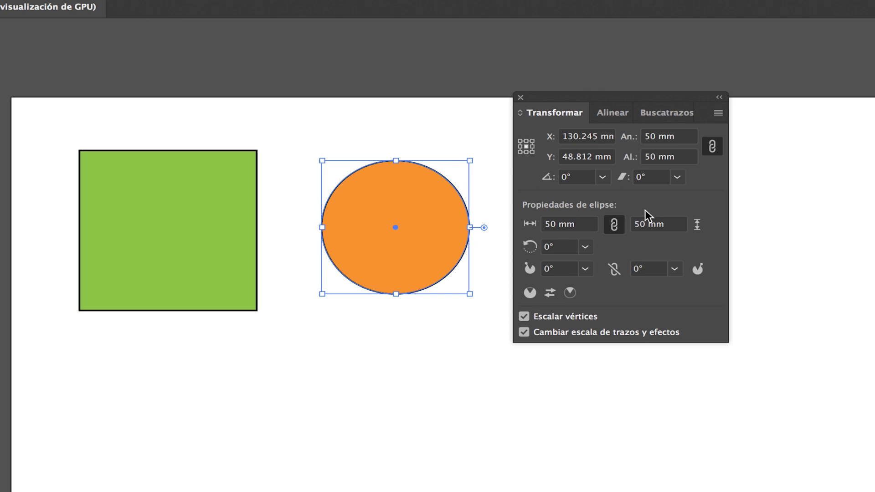
Step: Cut a wedge from the orange circle with a 45° pie start angle and reset that angle to 0°
click(543, 224)
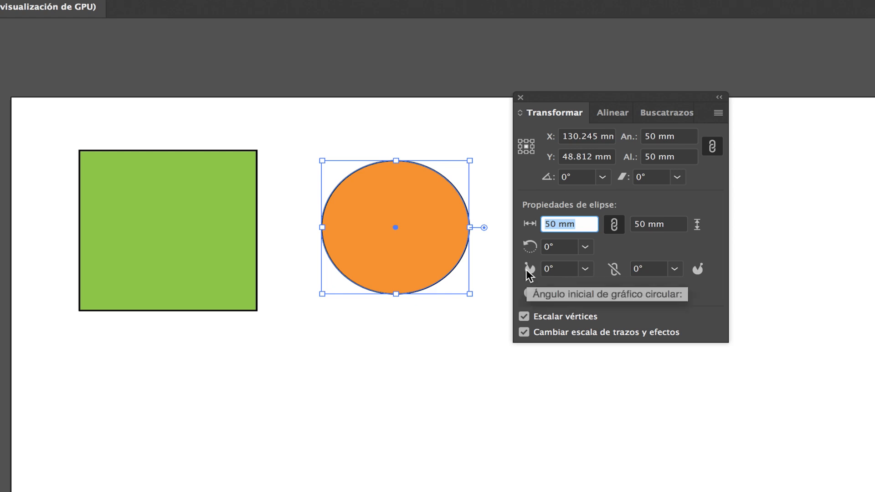
click(586, 269)
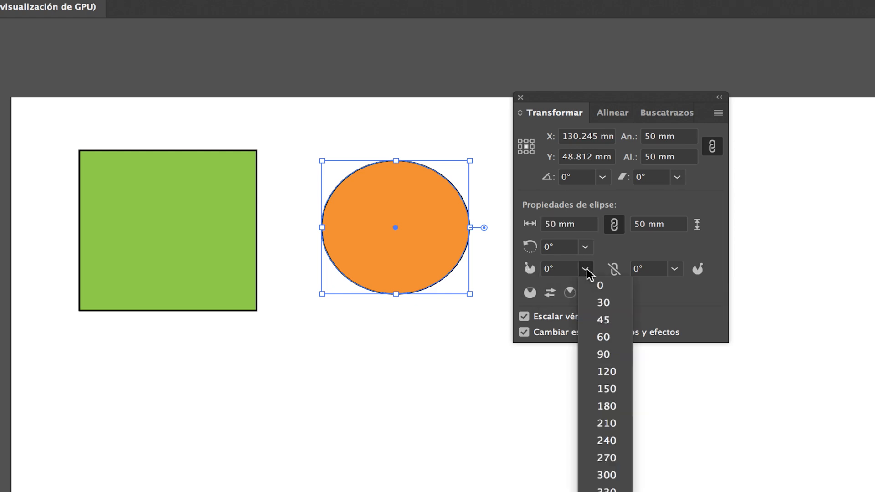
click(608, 320)
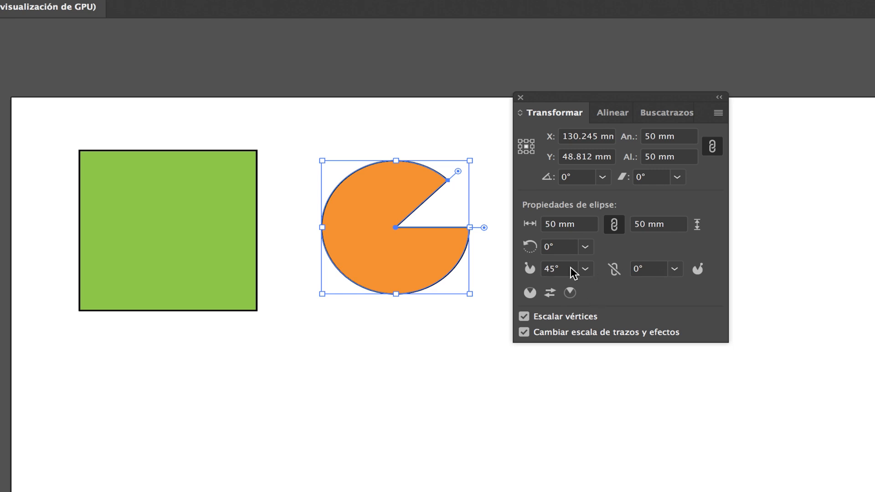
click(586, 269)
click(597, 285)
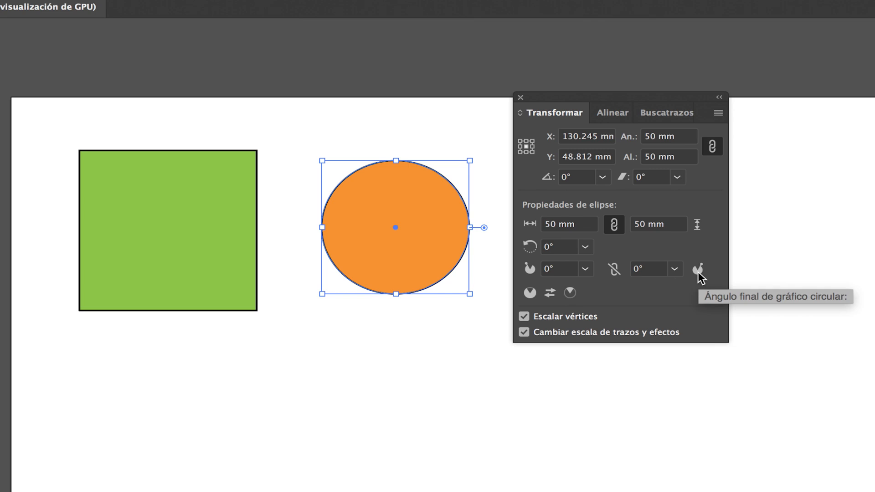
Step: Set the orange circle's pie end angle to 30° and restore the full circle with an end angle of 0°
click(675, 269)
click(692, 304)
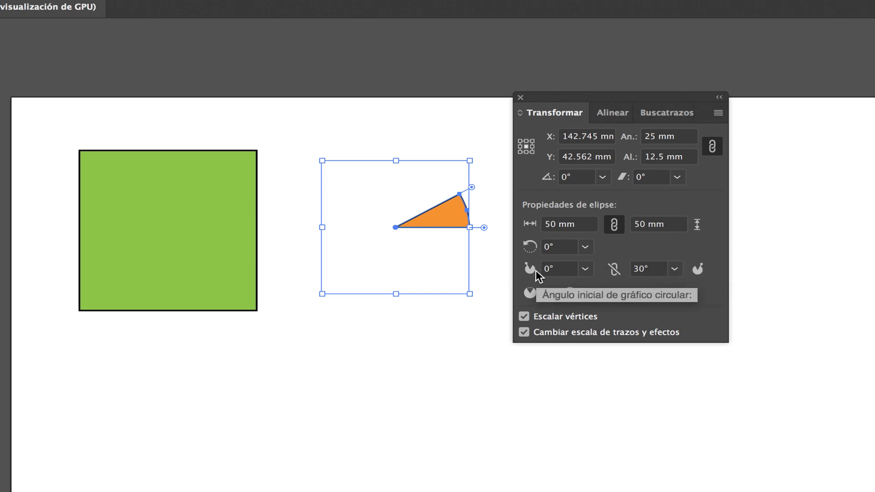
click(674, 268)
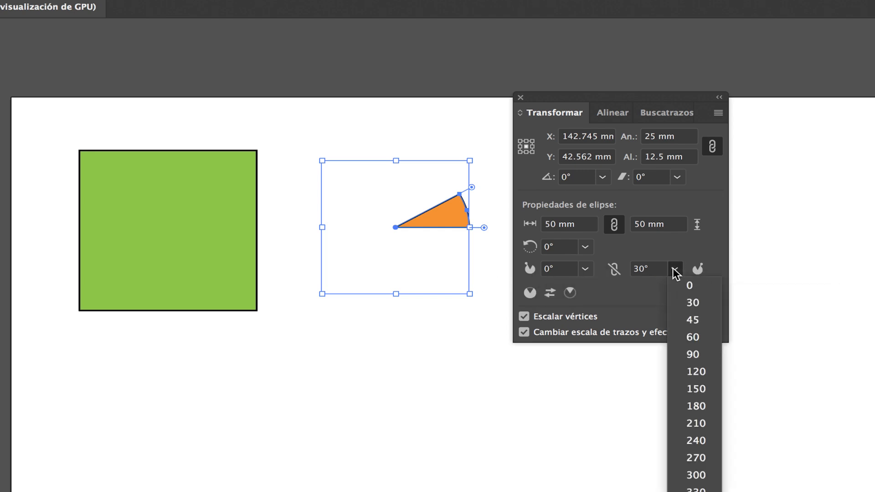
click(690, 285)
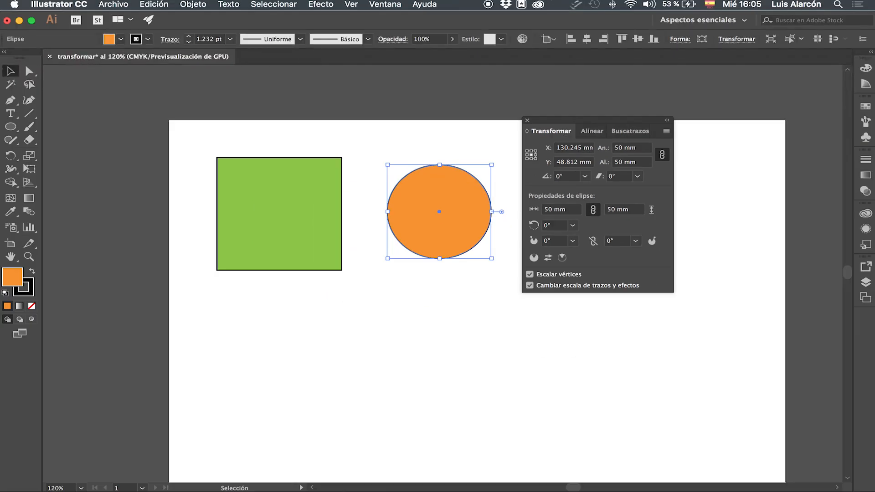
Step: Reposition the Transformar panel beside the orange circle and compare the shape properties of the green square and the circle
drag(593, 120, 692, 118)
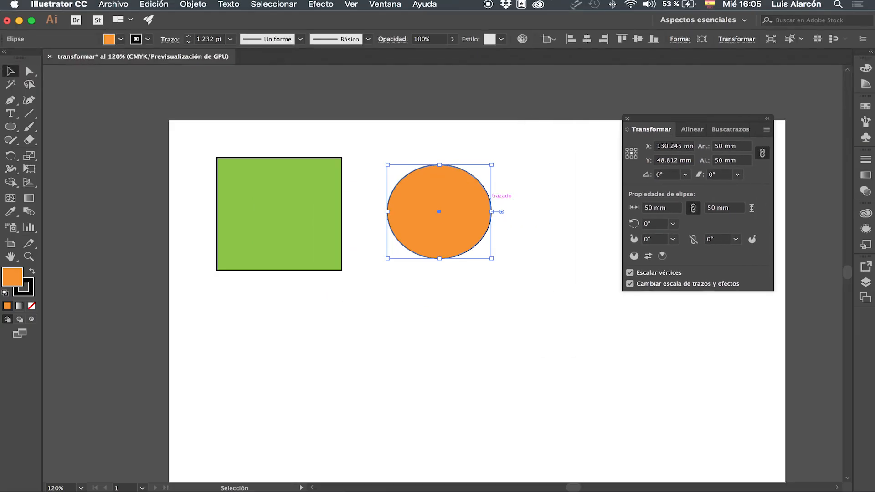
key(super+shift+a)
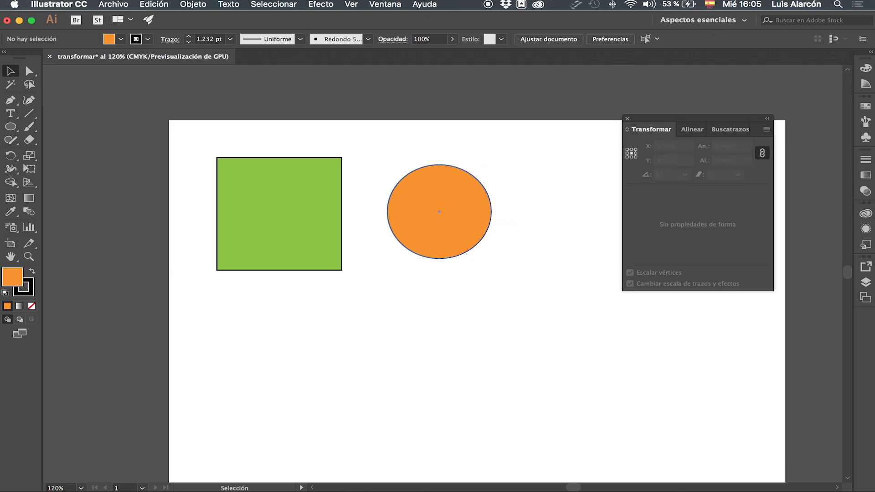
drag(697, 118, 615, 127)
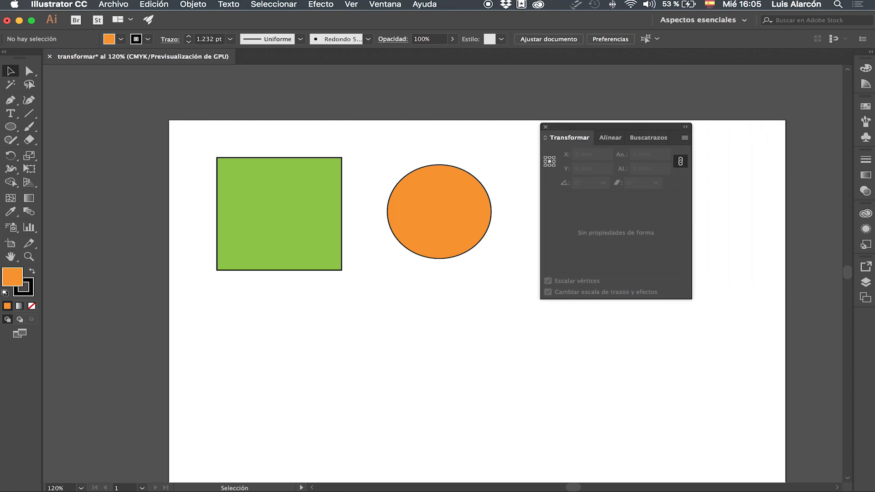
click(279, 214)
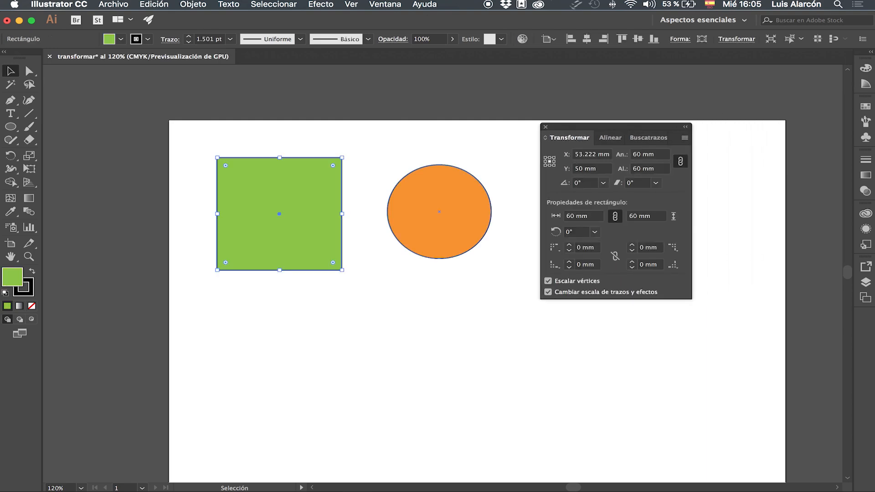
click(439, 212)
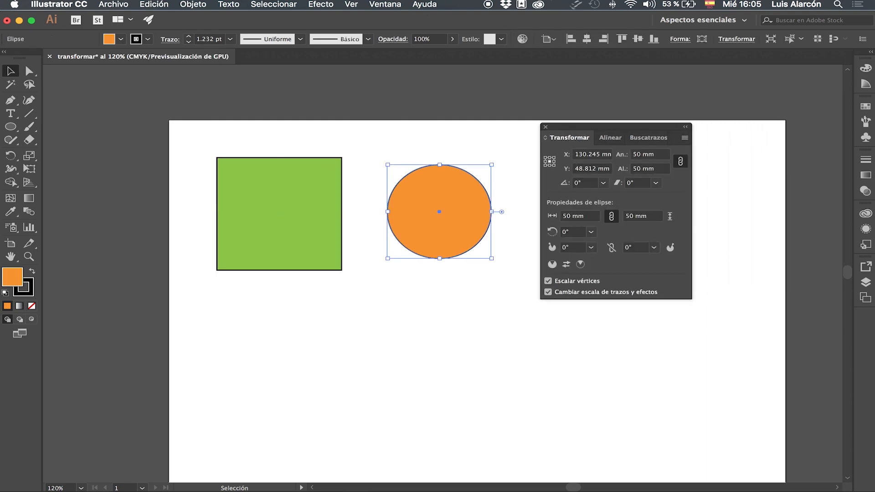